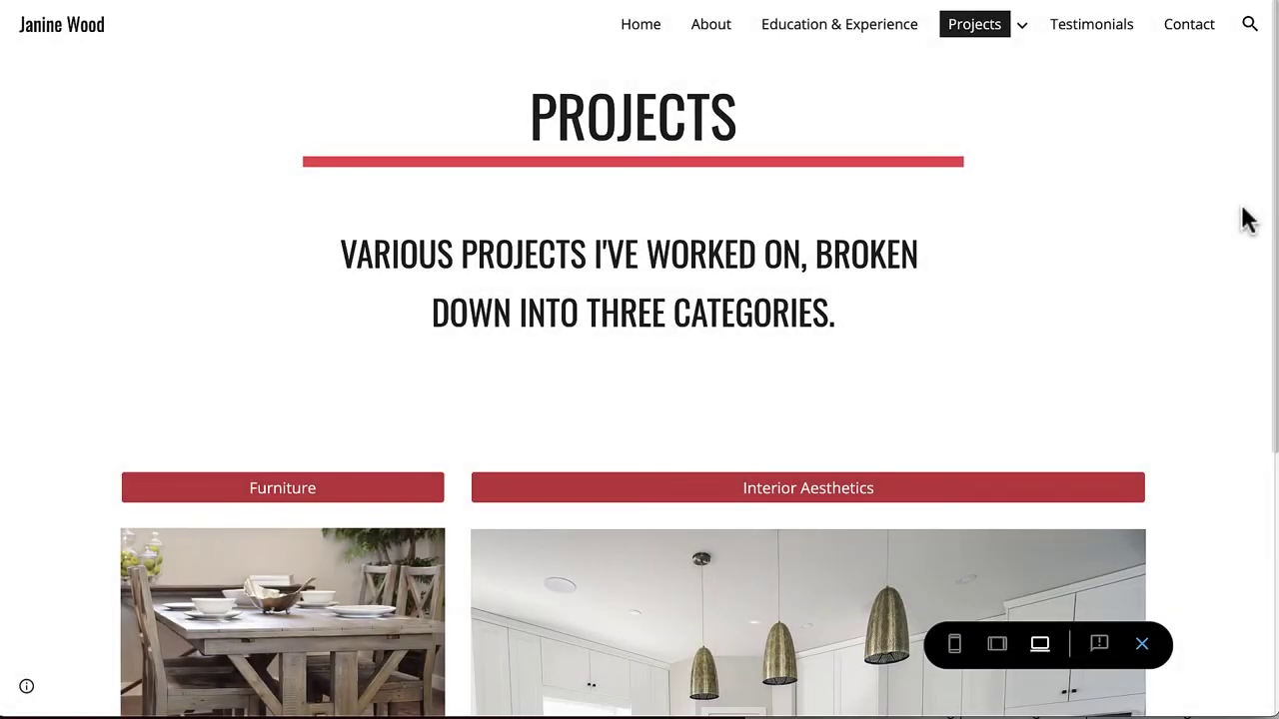
Step: Browse the live site's Interior Aesthetics and Furniture project pages for reference
scroll(1243, 218, "down", 3)
scroll(1246, 219, "down", 1)
left_click(1021, 32)
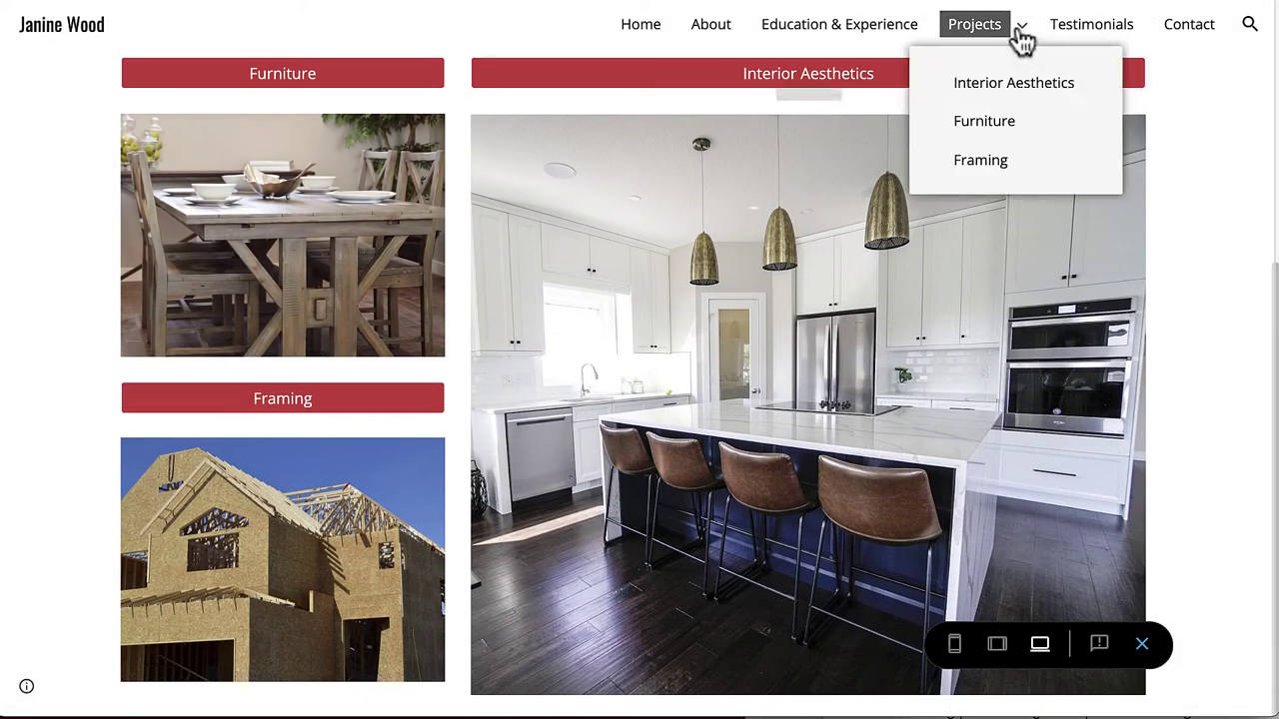
left_click(984, 88)
scroll(1099, 130, "down", 9)
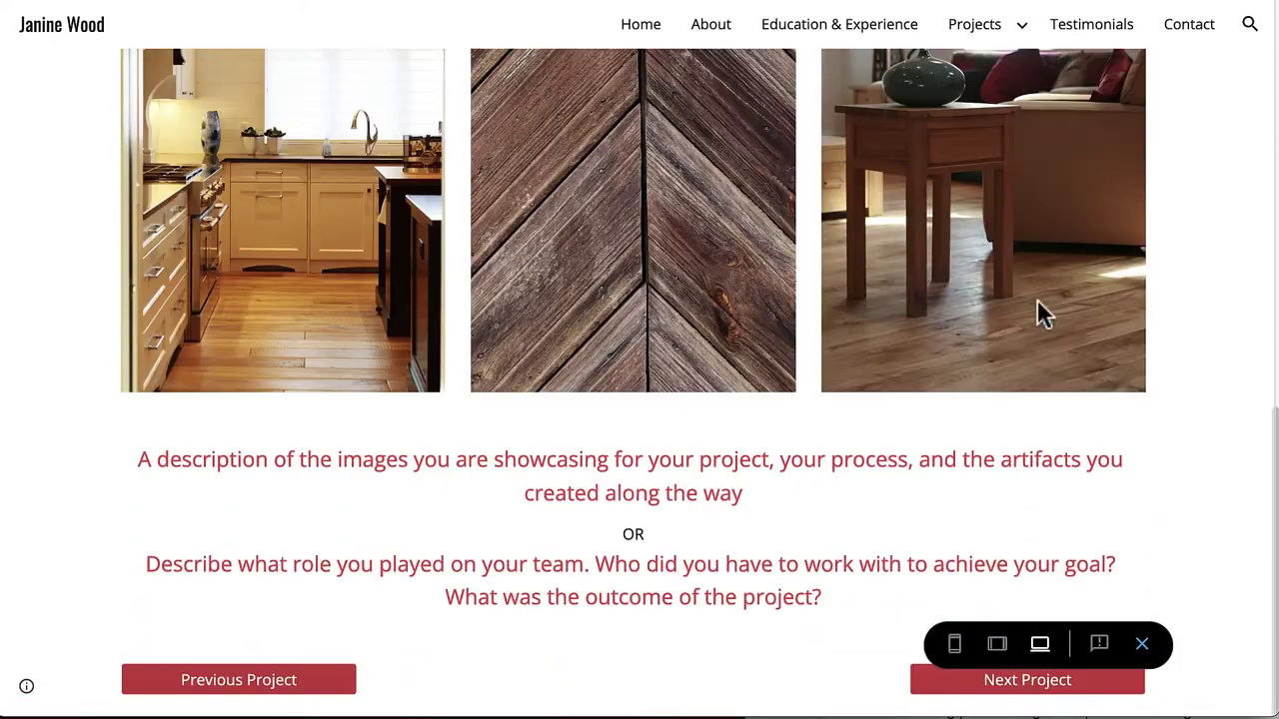
left_click(944, 683)
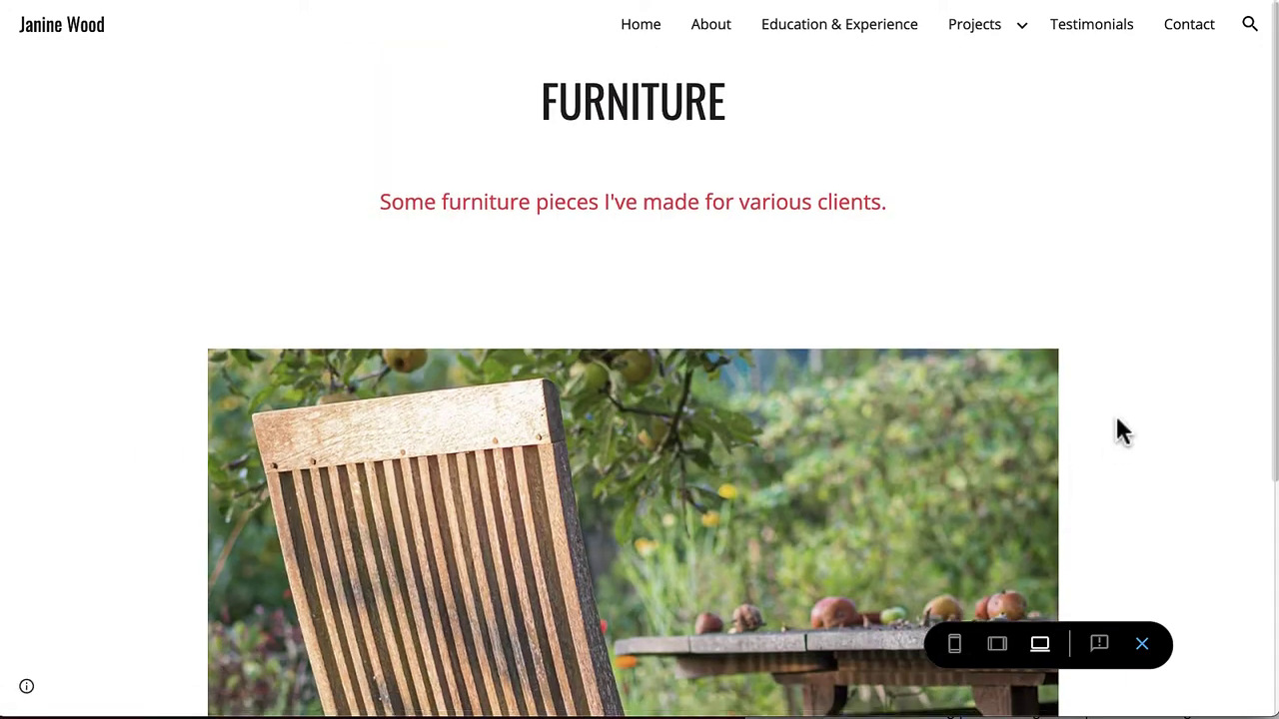
scroll(1115, 425, "down", 3)
scroll(1118, 430, "up", 2)
Step: Visit the Framing page, advance its photo carousel three slides, and return to Projects
left_click(996, 26)
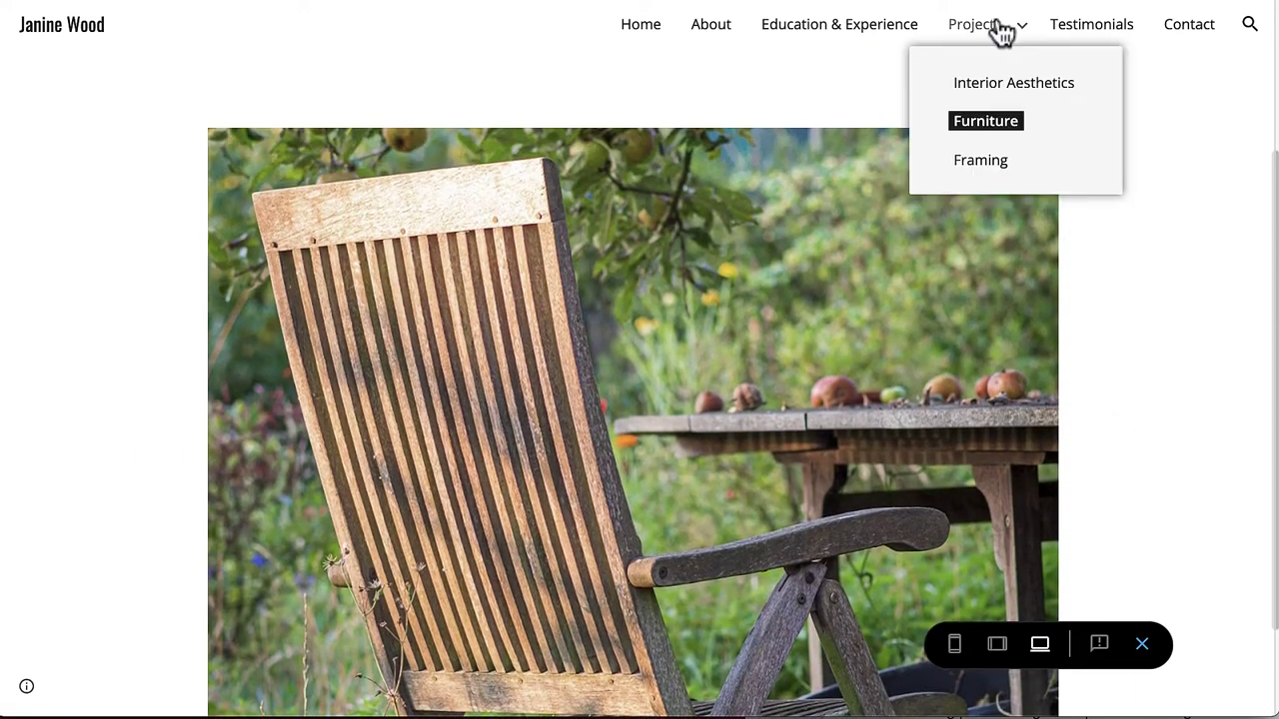
left_click(984, 162)
scroll(1099, 313, "down", 3)
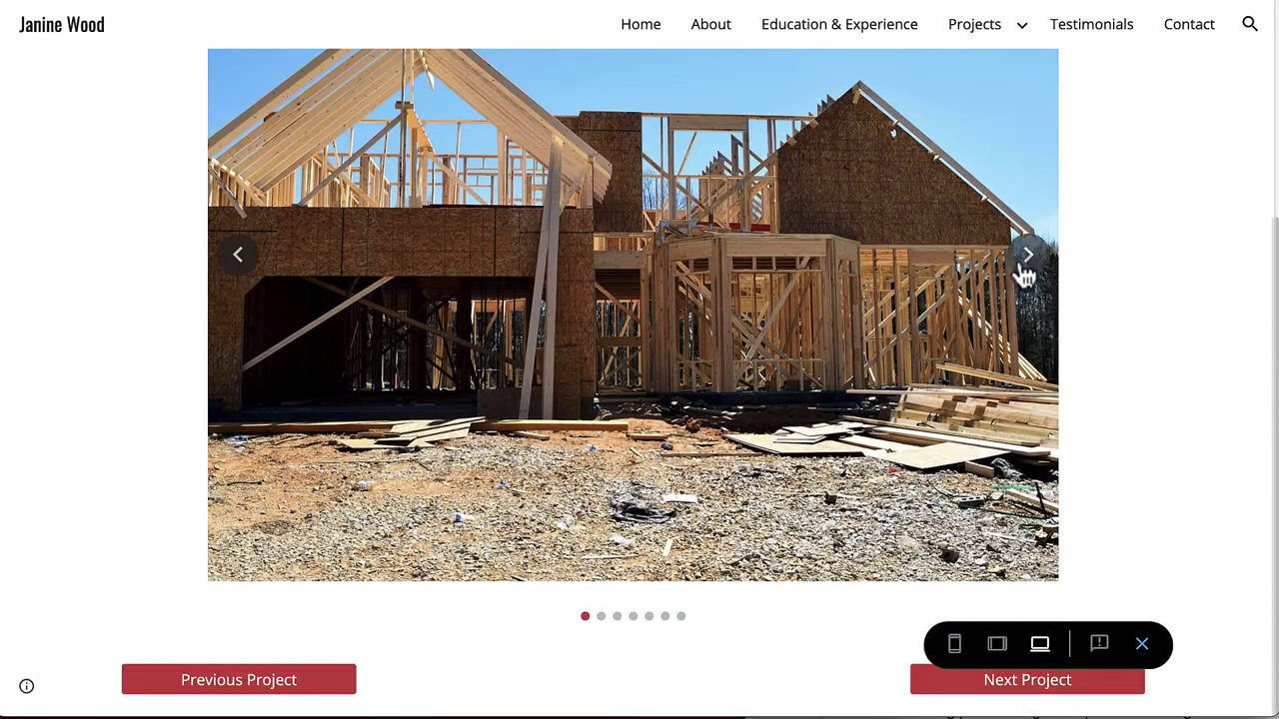
left_click(1030, 262)
left_click(1031, 262)
left_click(1031, 262)
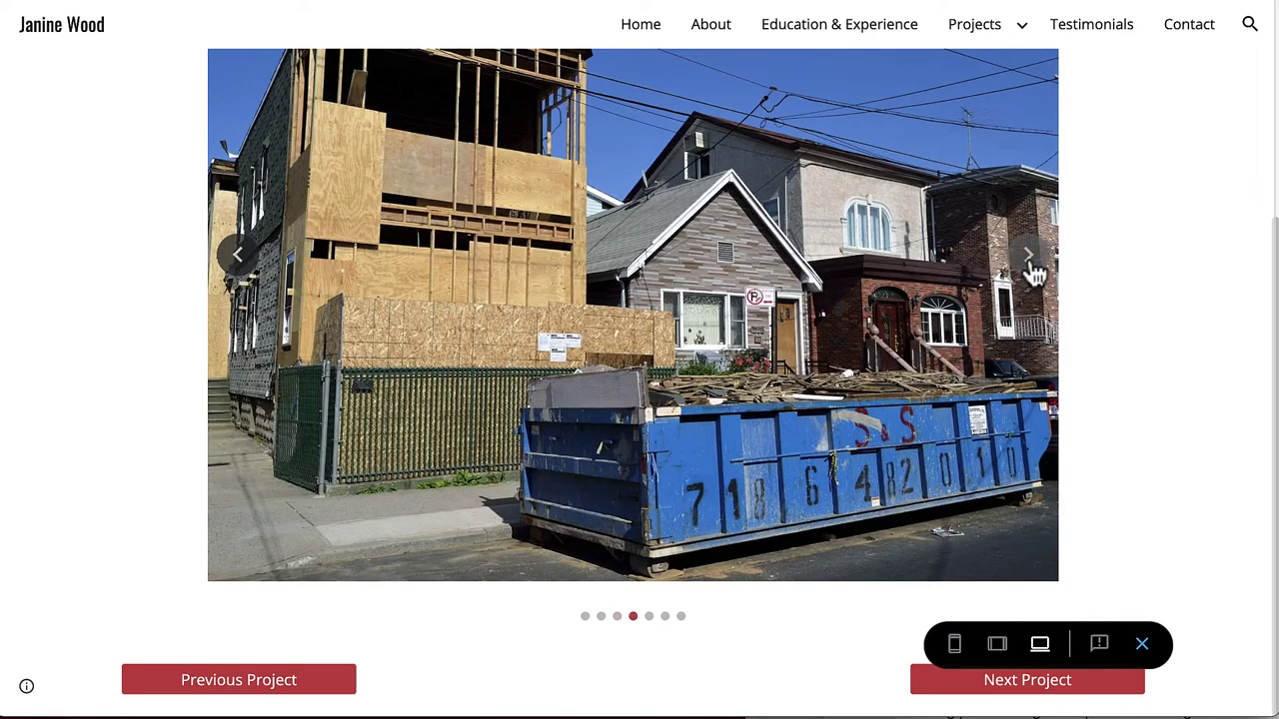
left_click(977, 28)
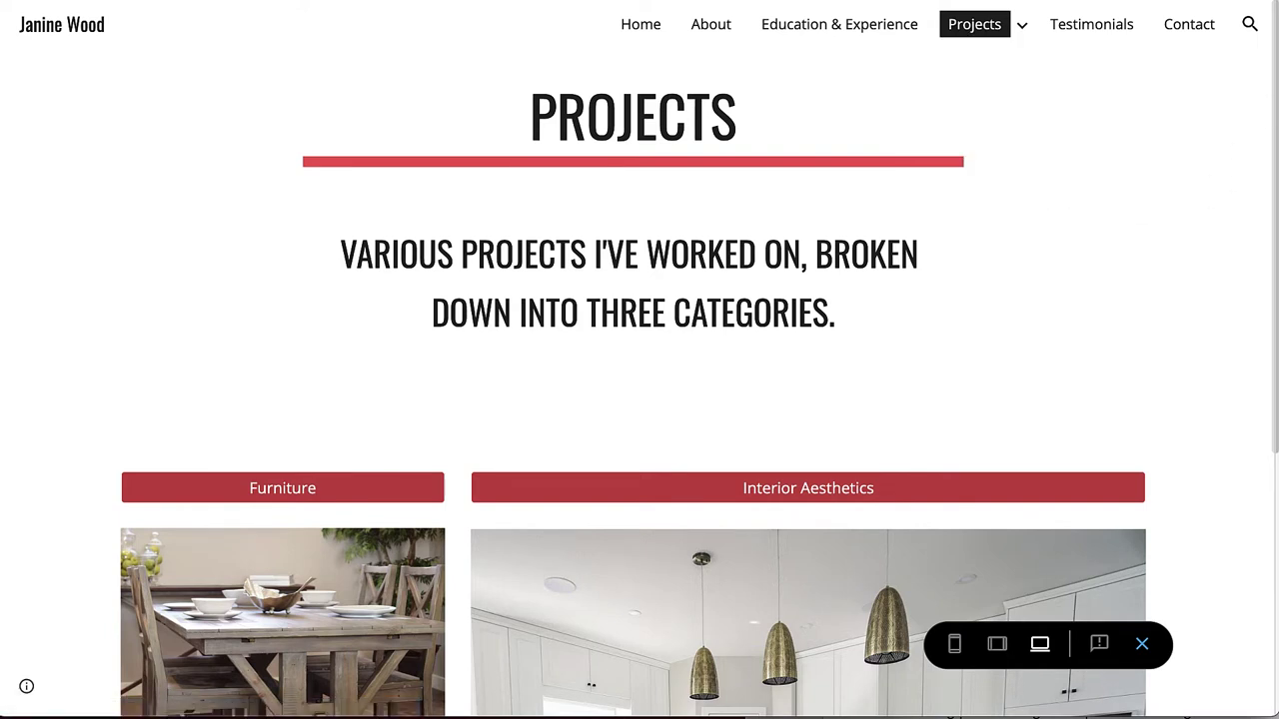
Step: Scroll through the project template to review its name, description and image placeholders
scroll(1179, 327, "down", 4)
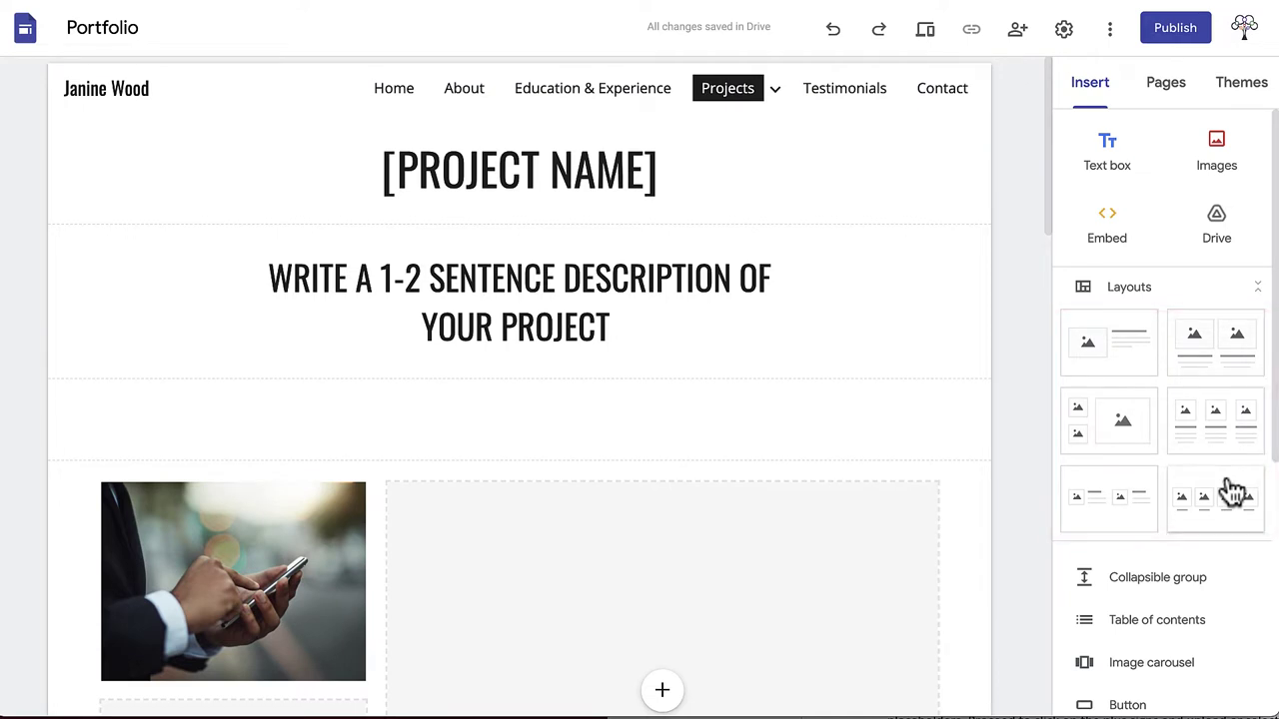
mouse_move(775, 103)
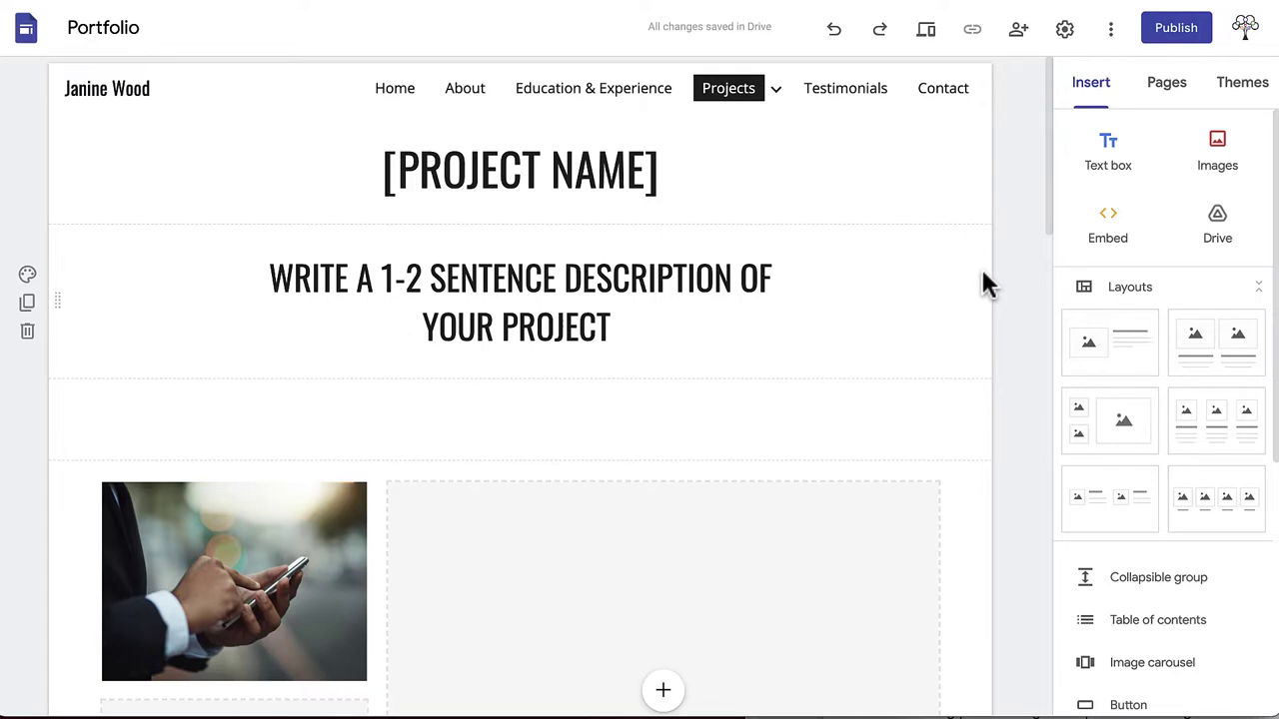
scroll(980, 266, "down", 5)
scroll(982, 272, "down", 6)
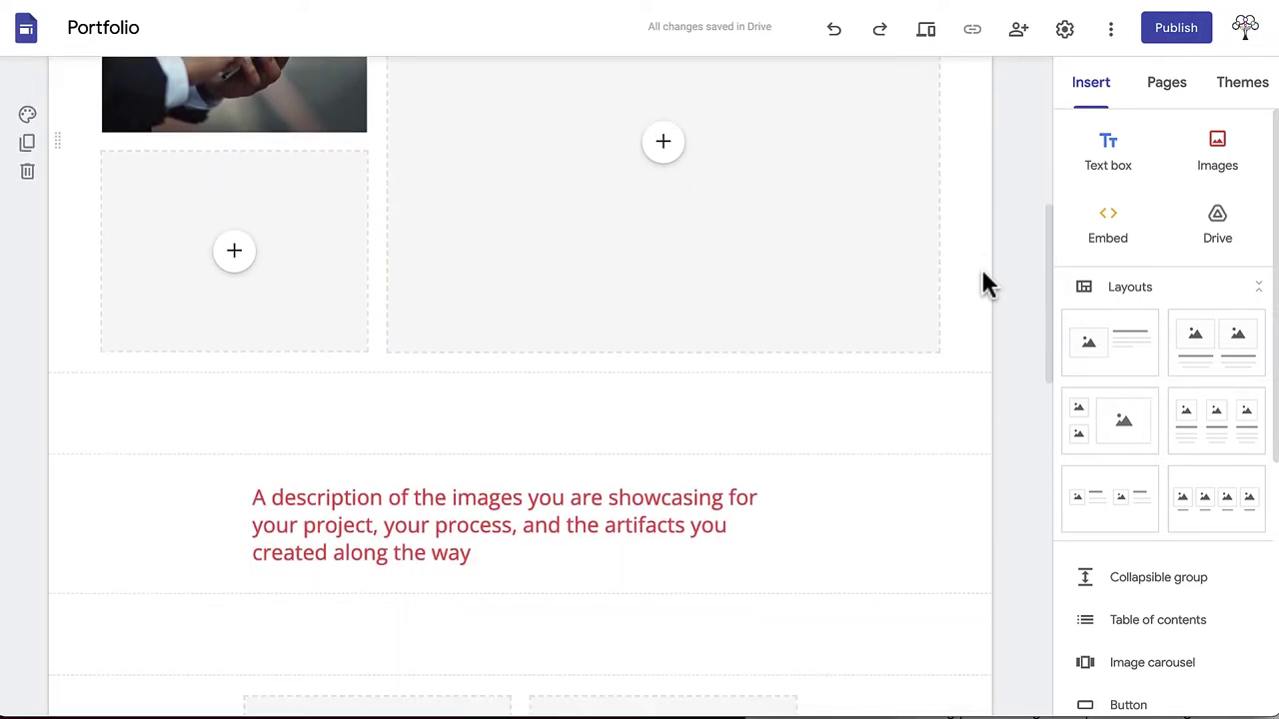
scroll(982, 272, "down", 6)
scroll(982, 272, "down", 2)
scroll(982, 272, "up", 8)
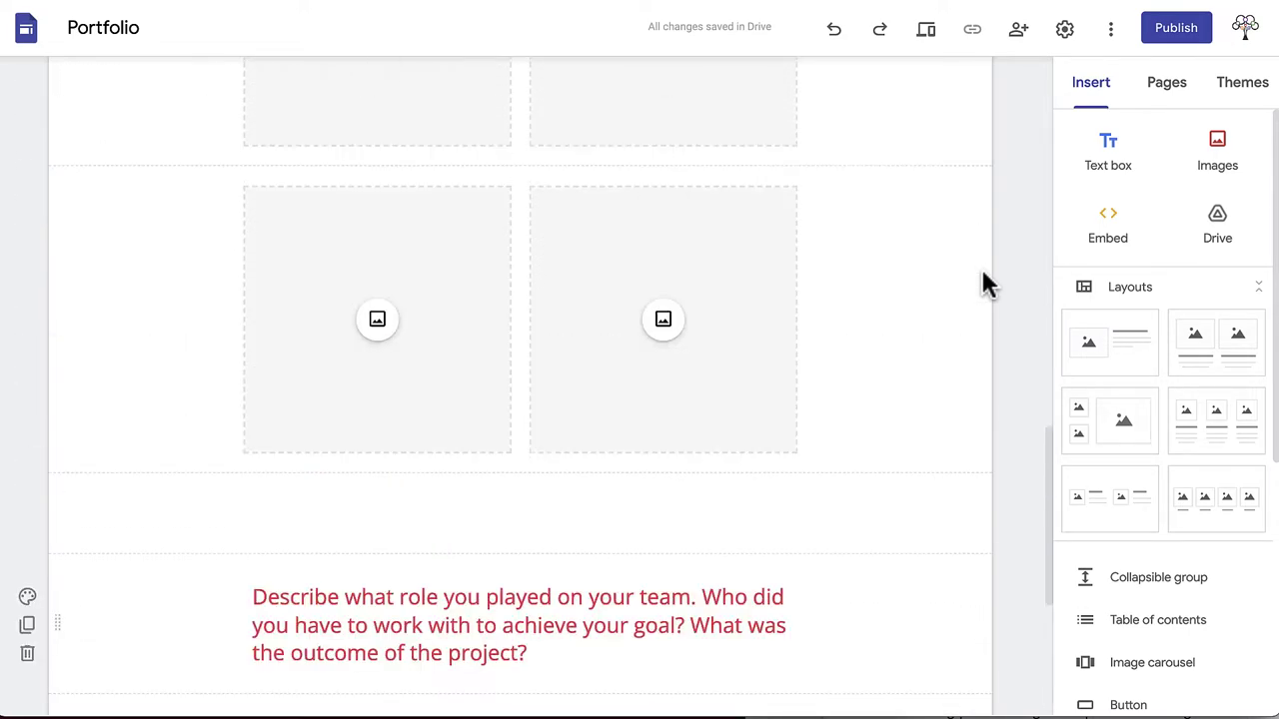
scroll(982, 285, "up", 5)
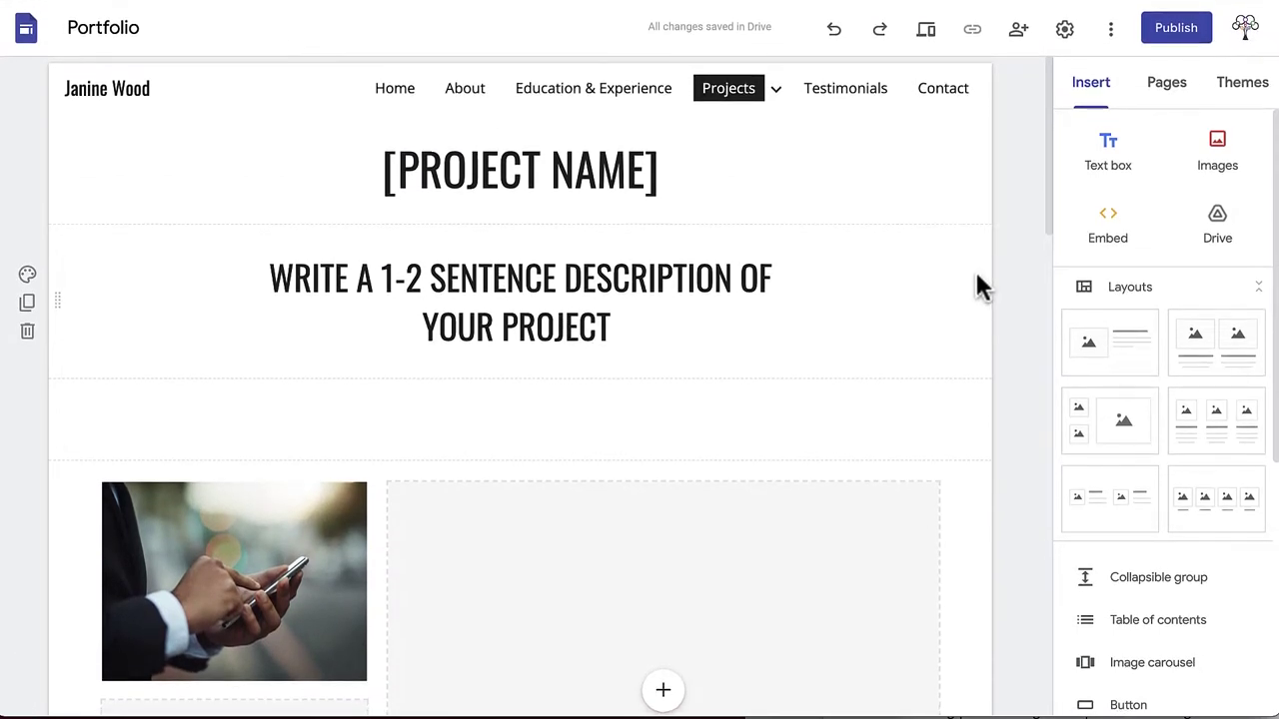
Step: Delete the [PROJECT NAME] title box and add a Title only header
left_click(609, 192)
left_click_drag(685, 186, 358, 180)
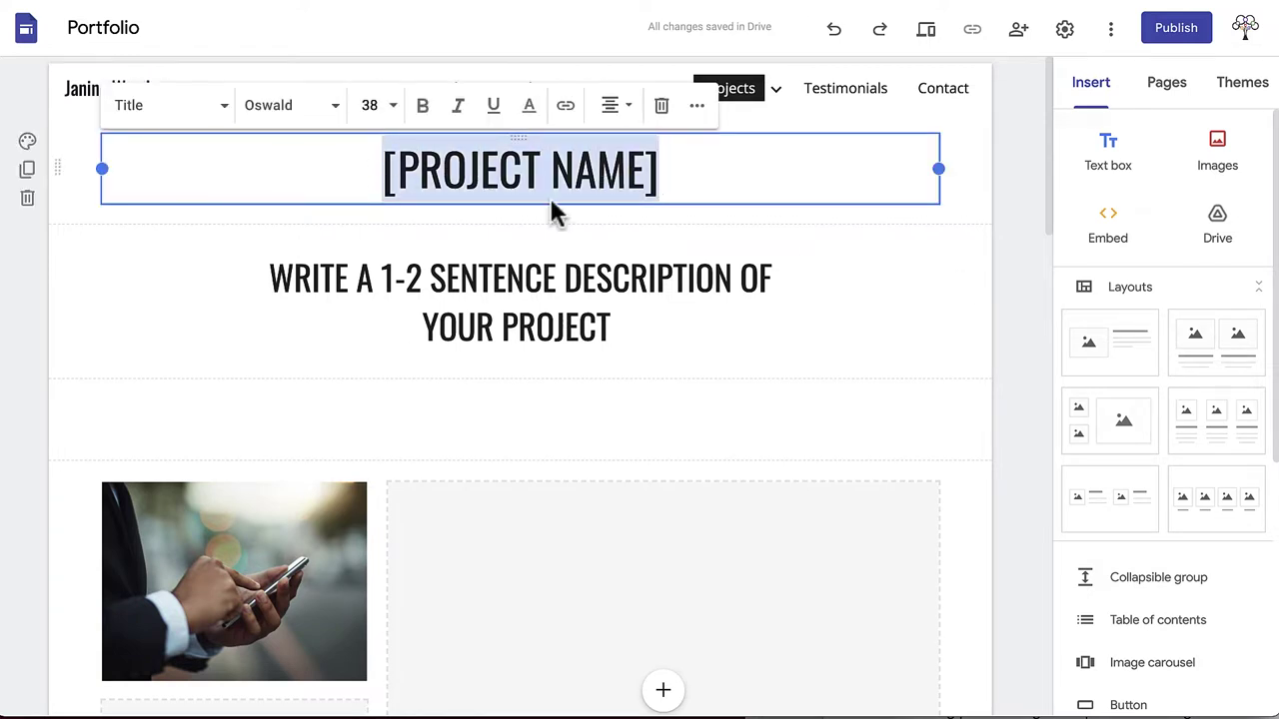
key("BackSpace")
key("BackSpace")
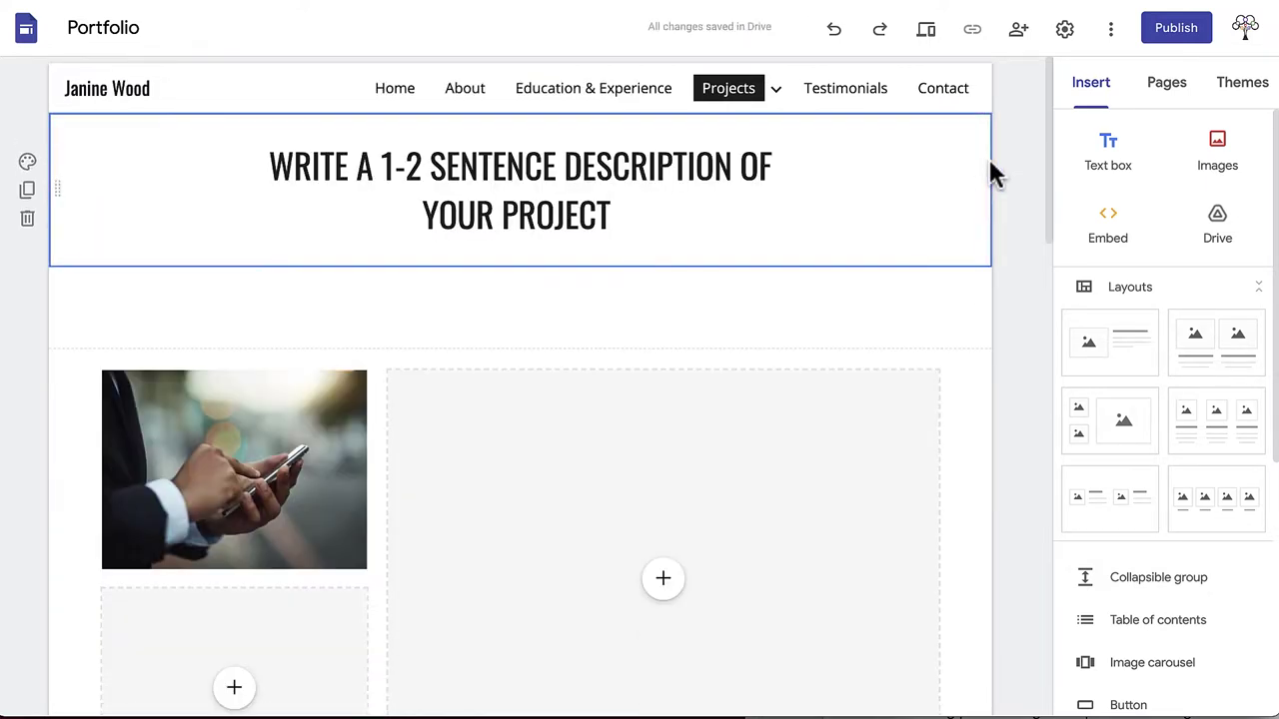
left_click(504, 134)
left_click(318, 337)
left_click(514, 329)
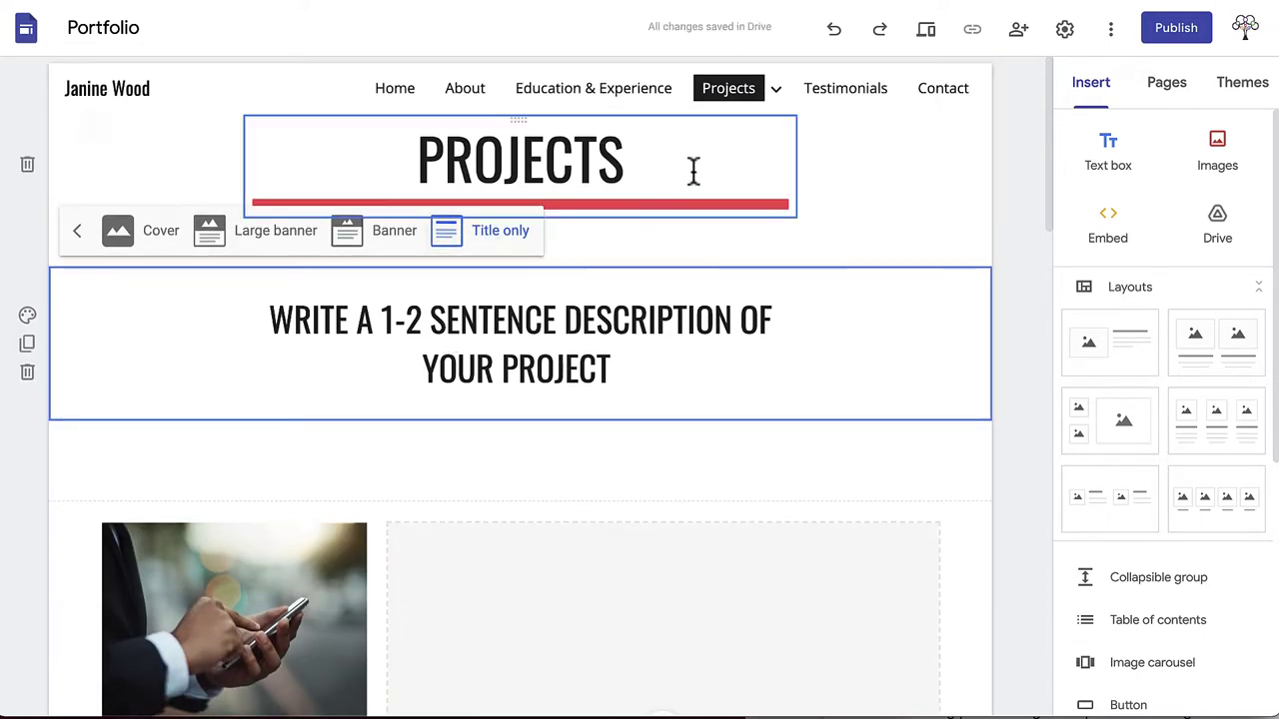
Step: Replace the placeholder description with the three-categories sentence
left_click(622, 379)
left_click_drag(622, 379, 266, 323)
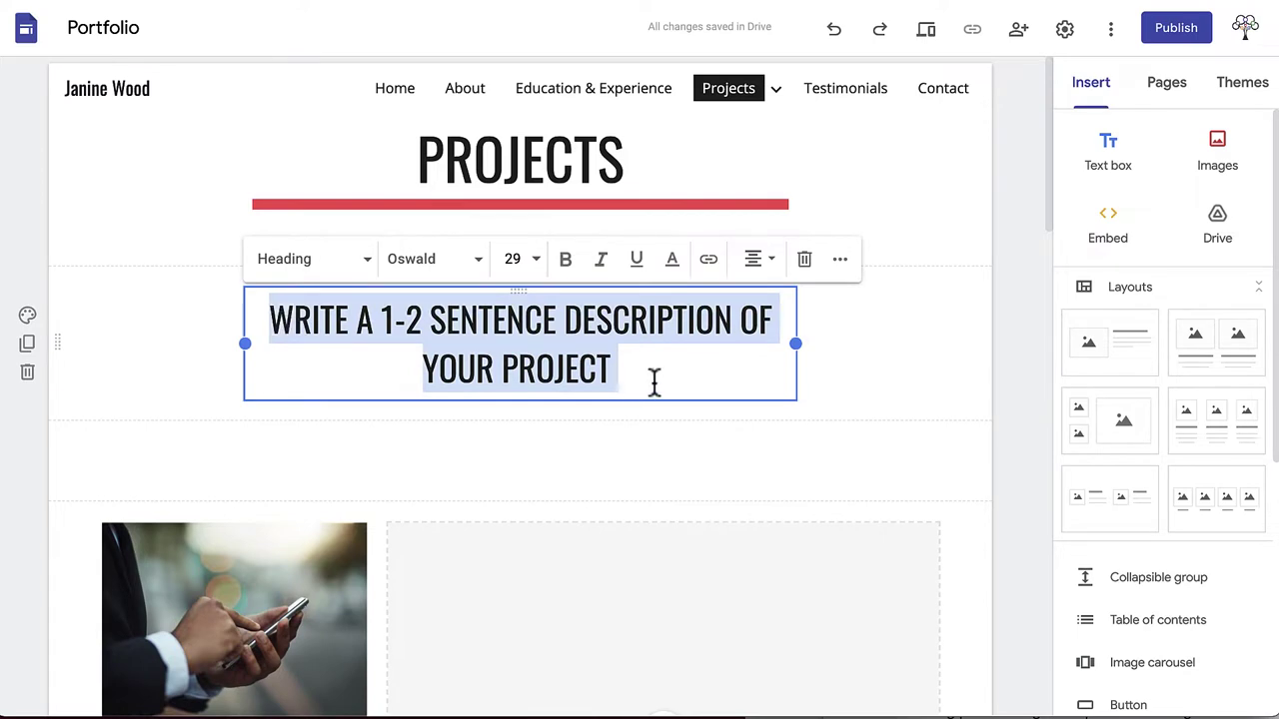
type("VARIOUS PROJECTS I'VE WORKED ON, BROKEN DOWN INTO THREE CATEGORIES.")
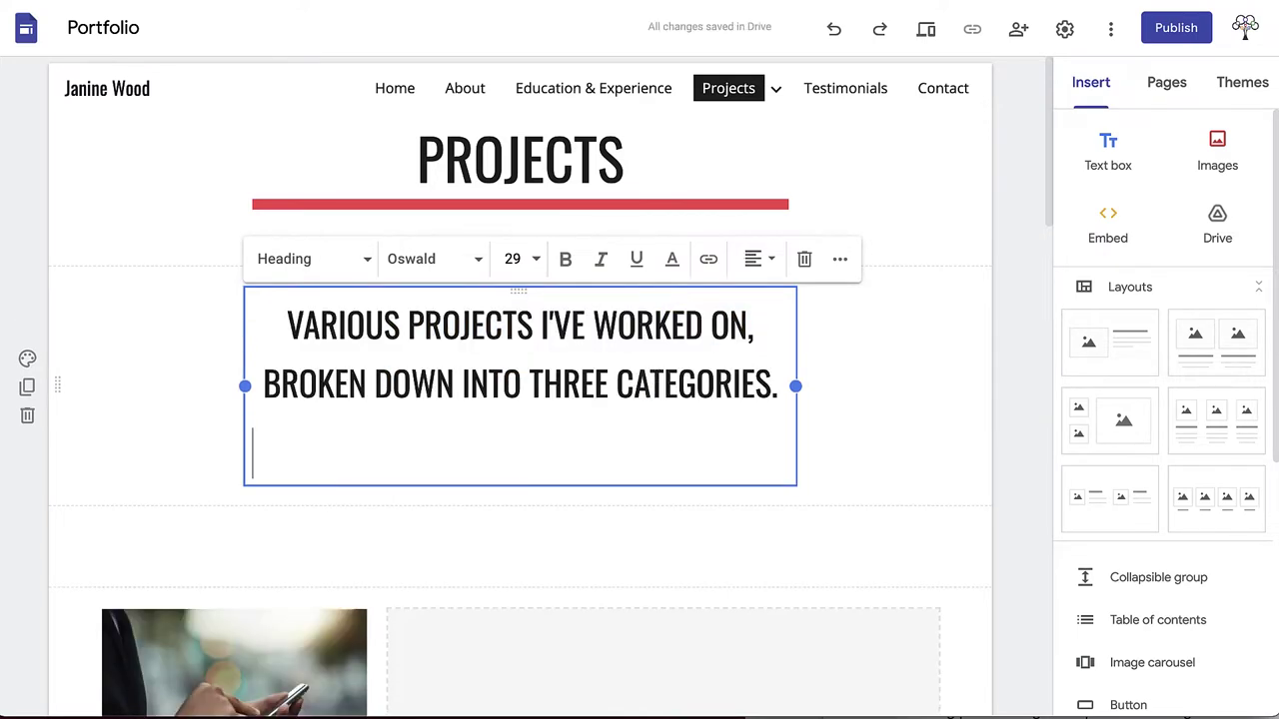
key("BackSpace")
Step: Upload kitchen2.jpg into the large image slot and new-home6.jpg into the small slot
scroll(933, 514, "down", 4)
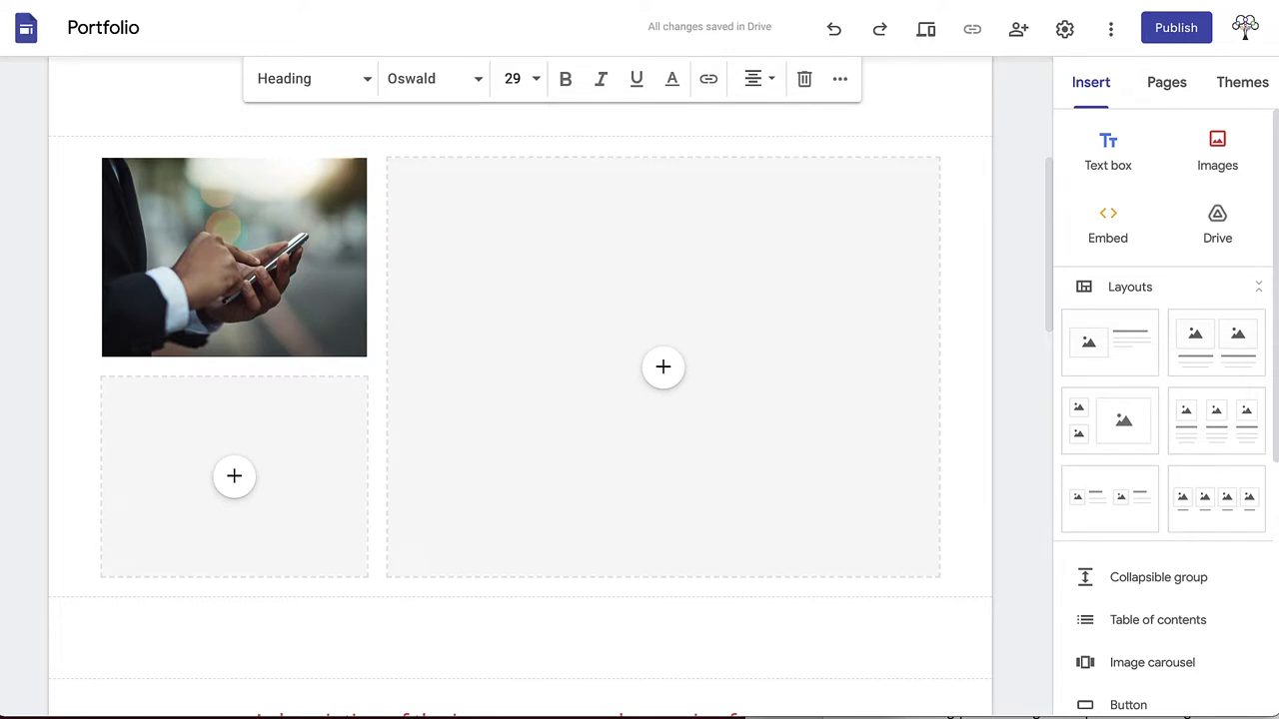
left_click(631, 303)
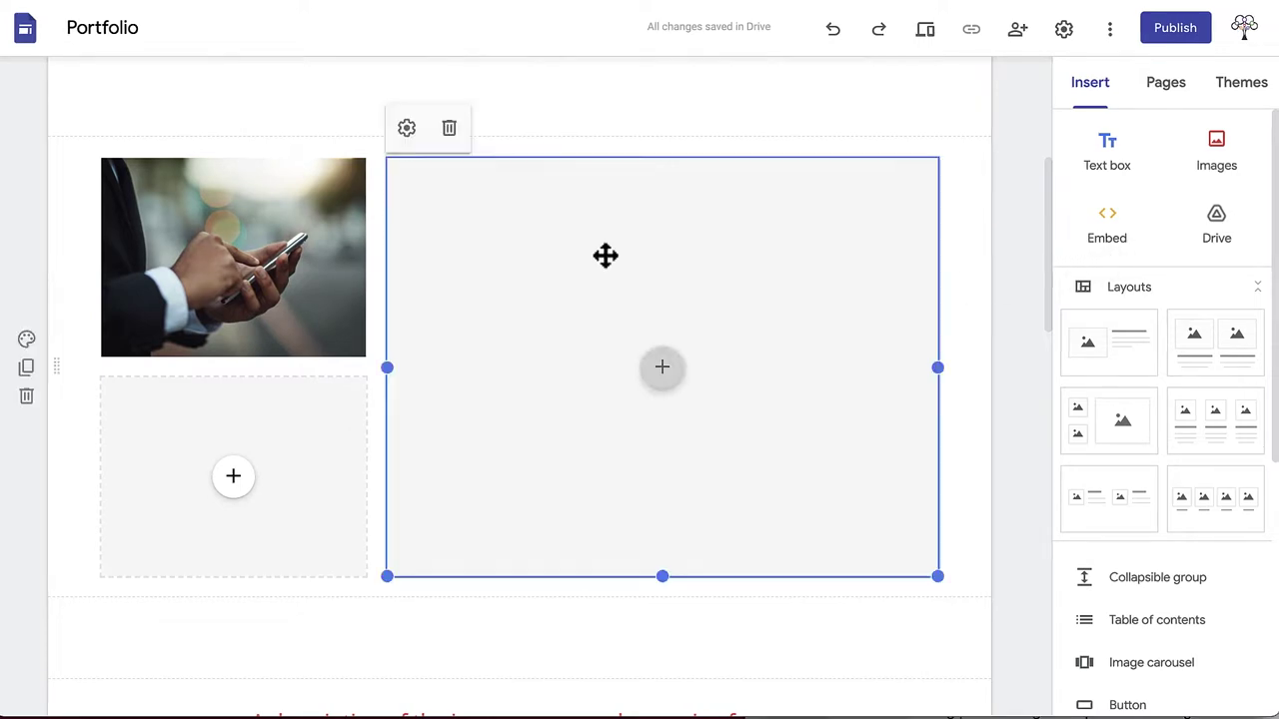
left_click(661, 370)
left_click(704, 432)
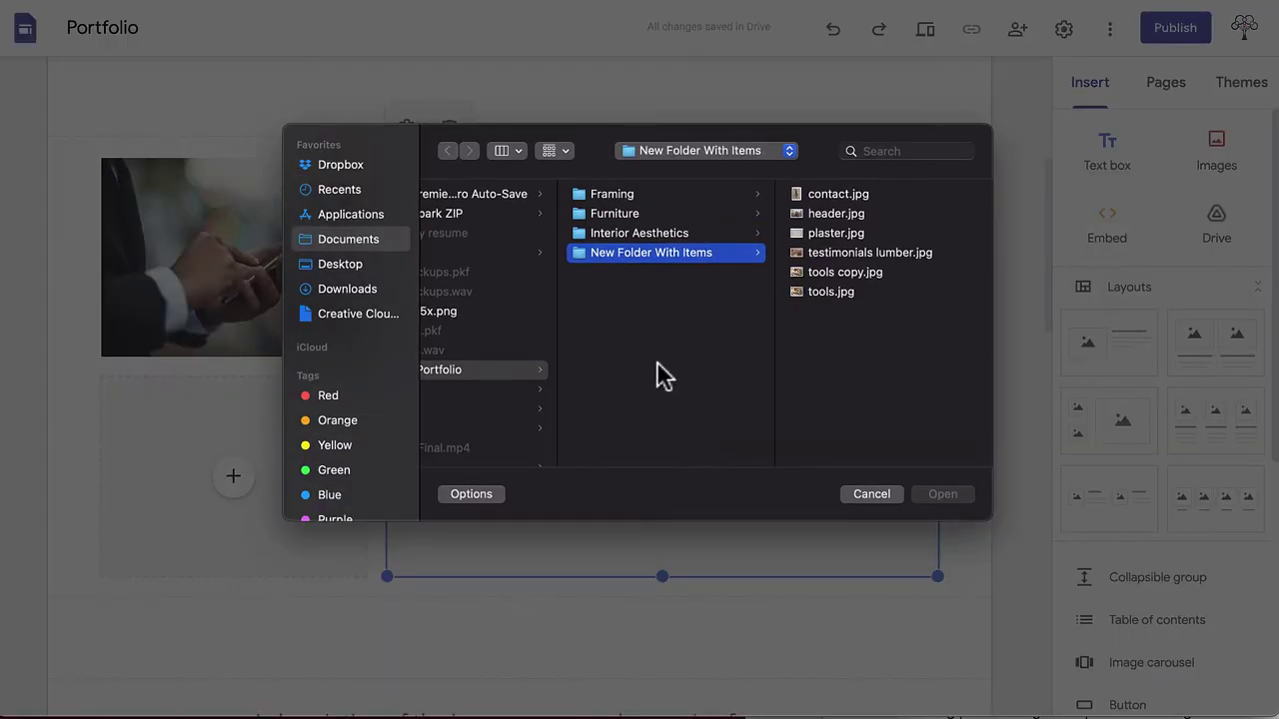
left_click(656, 240)
left_click(828, 289)
left_click(942, 491)
left_click(406, 128)
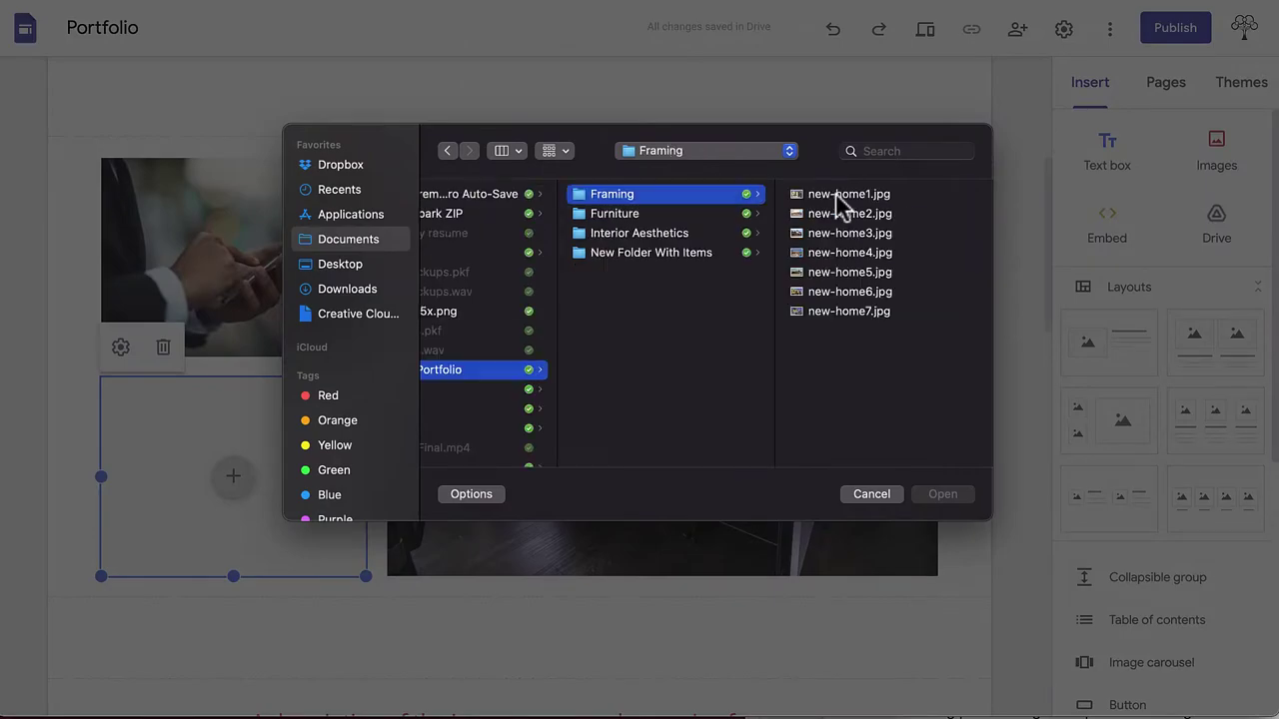
double_click(799, 292)
Step: Replace the phone photo with 2diningset1.jpg from the Furniture folder
left_click(323, 337)
left_click(291, 127)
mouse_move(440, 137)
left_click(550, 157)
left_click(630, 215)
left_click(848, 271)
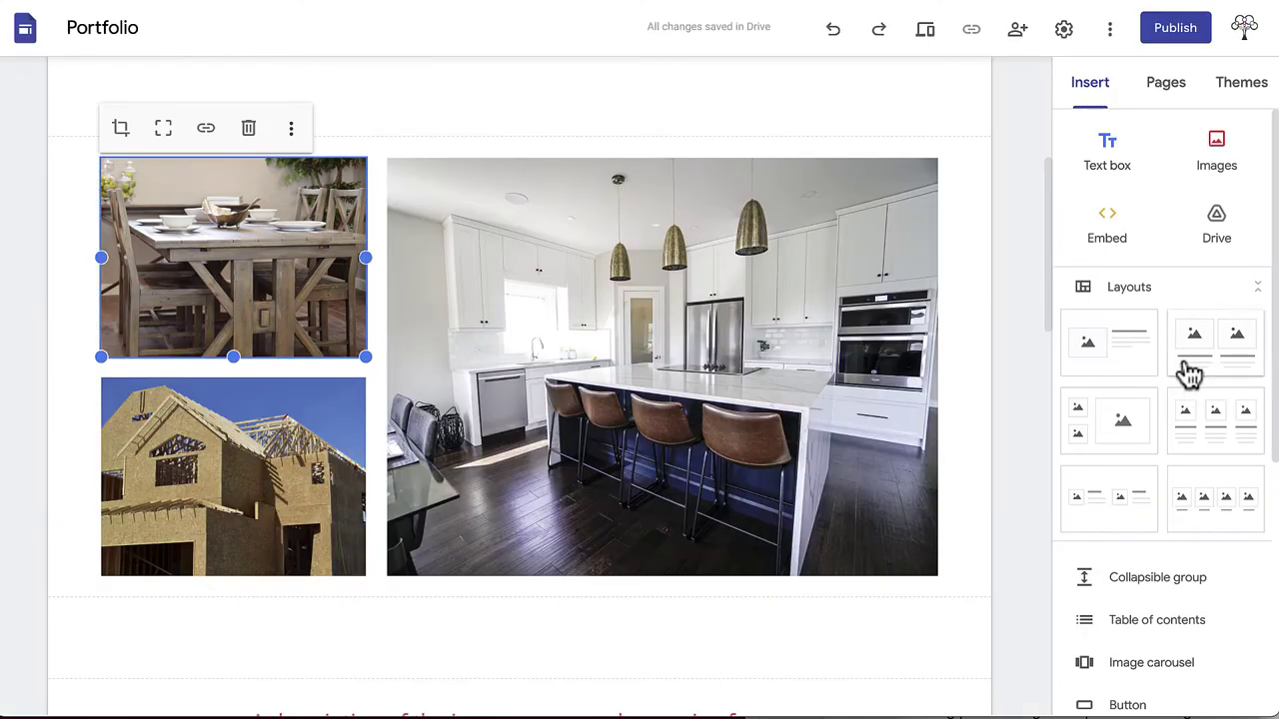
scroll(1187, 371, "down", 4)
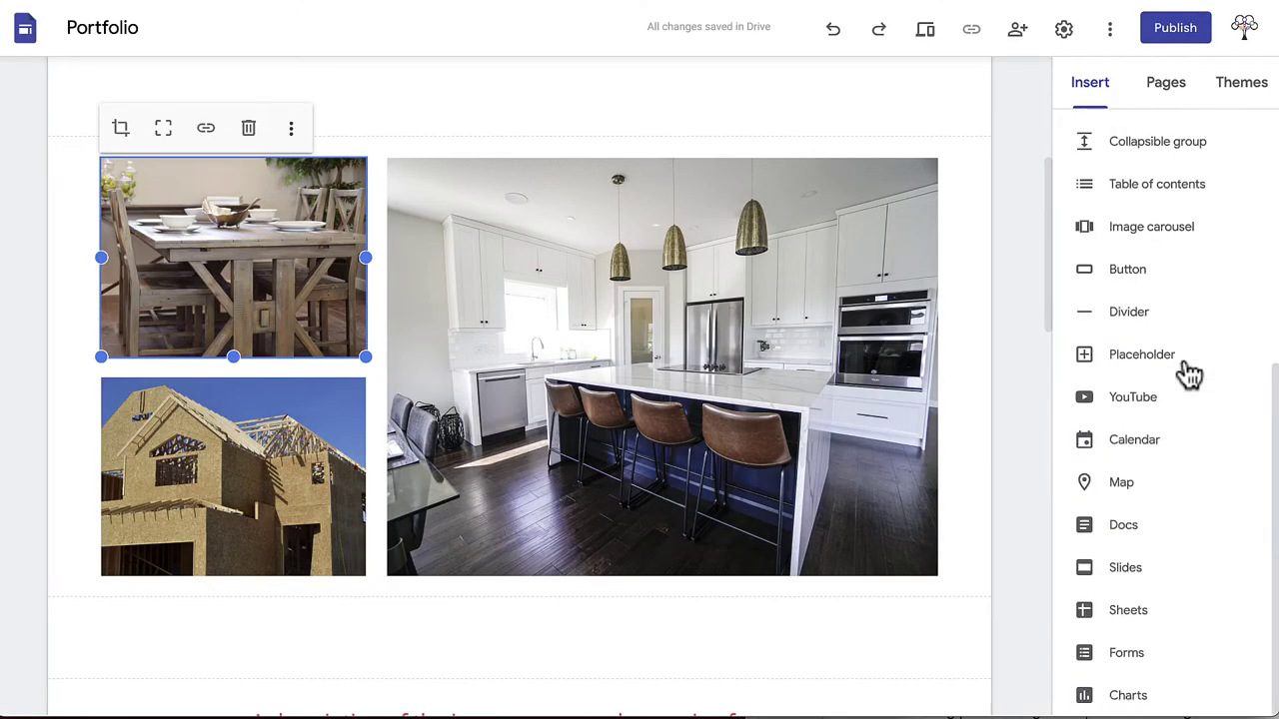
Step: Create an Interior Aesthetics button linked to the Interior Aesthetics page
left_click(1126, 275)
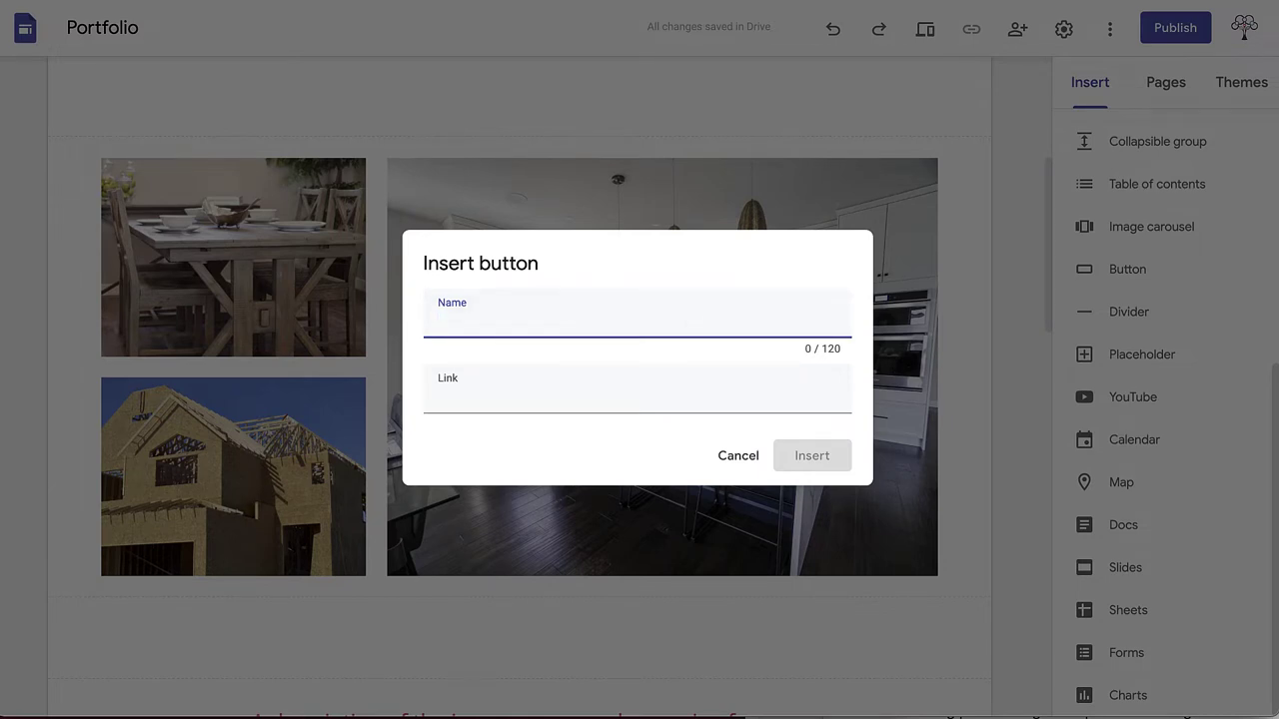
left_click(563, 400)
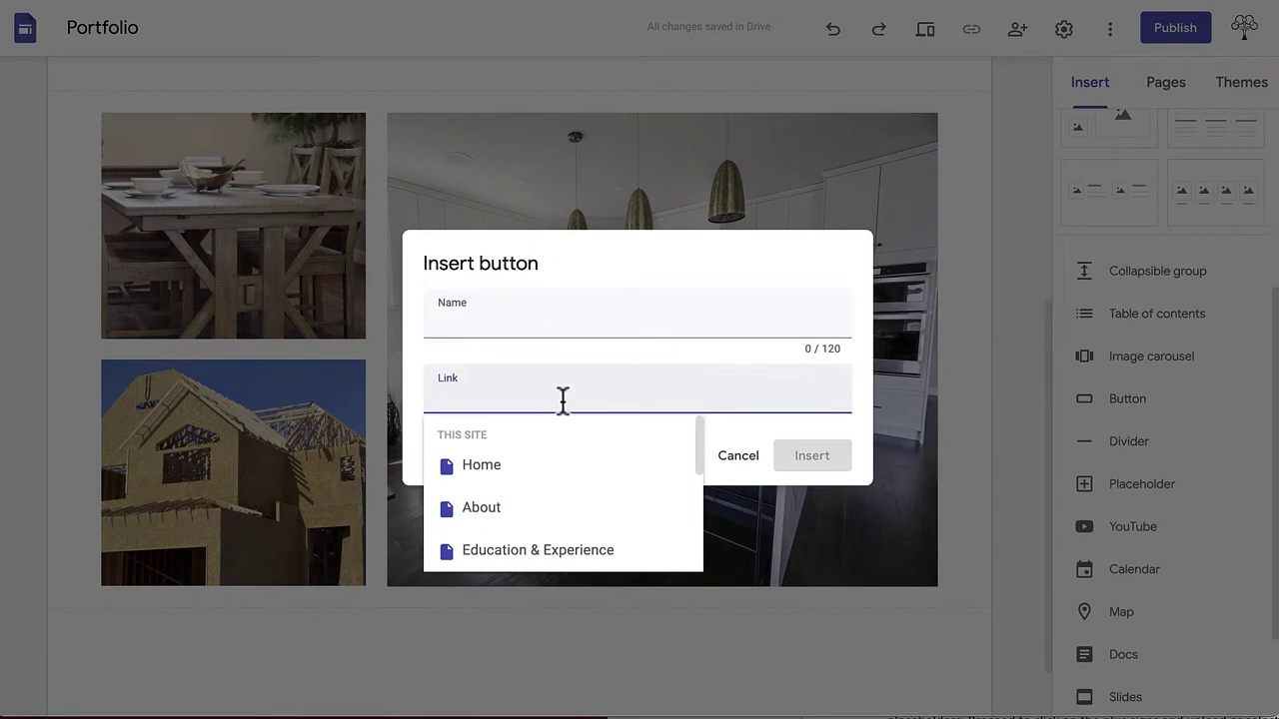
mouse_move(699, 437)
left_mouse_down()
mouse_move(696, 561)
mouse_move(699, 447)
left_mouse_up()
type("PDF's")
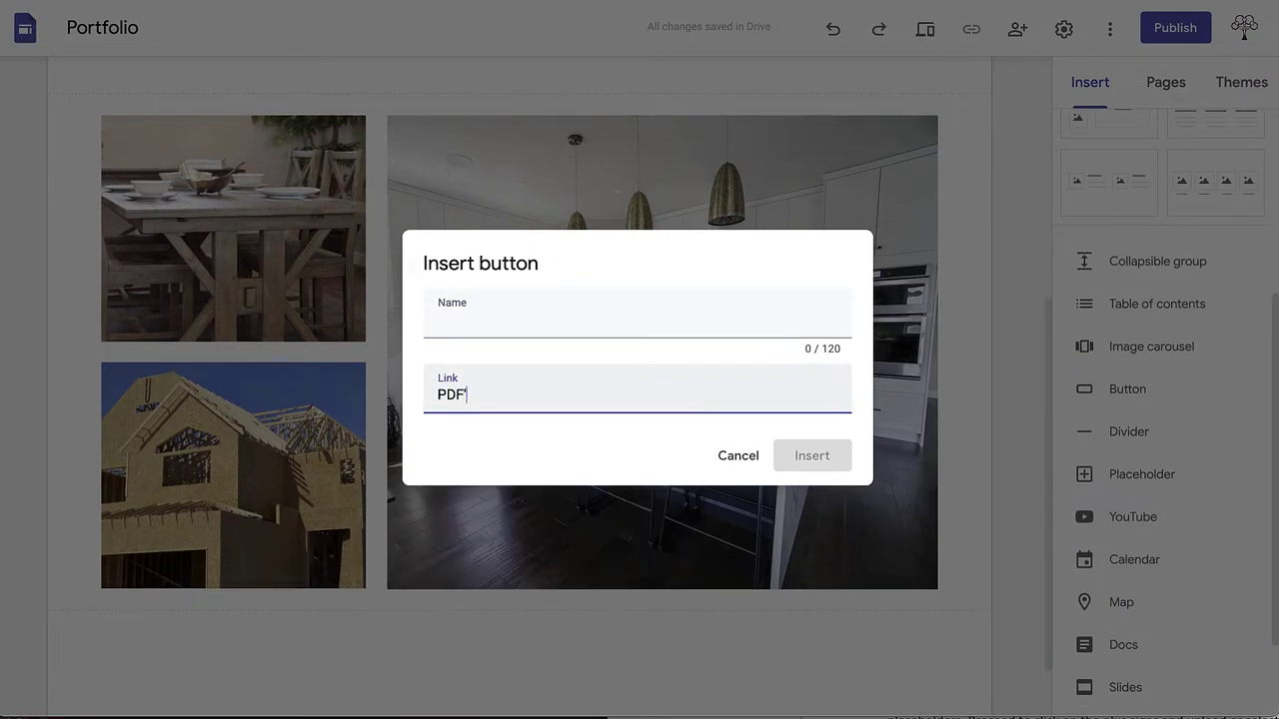
type(" on your google drive")
key("ctrl+a")
type("http://any")
type("In")
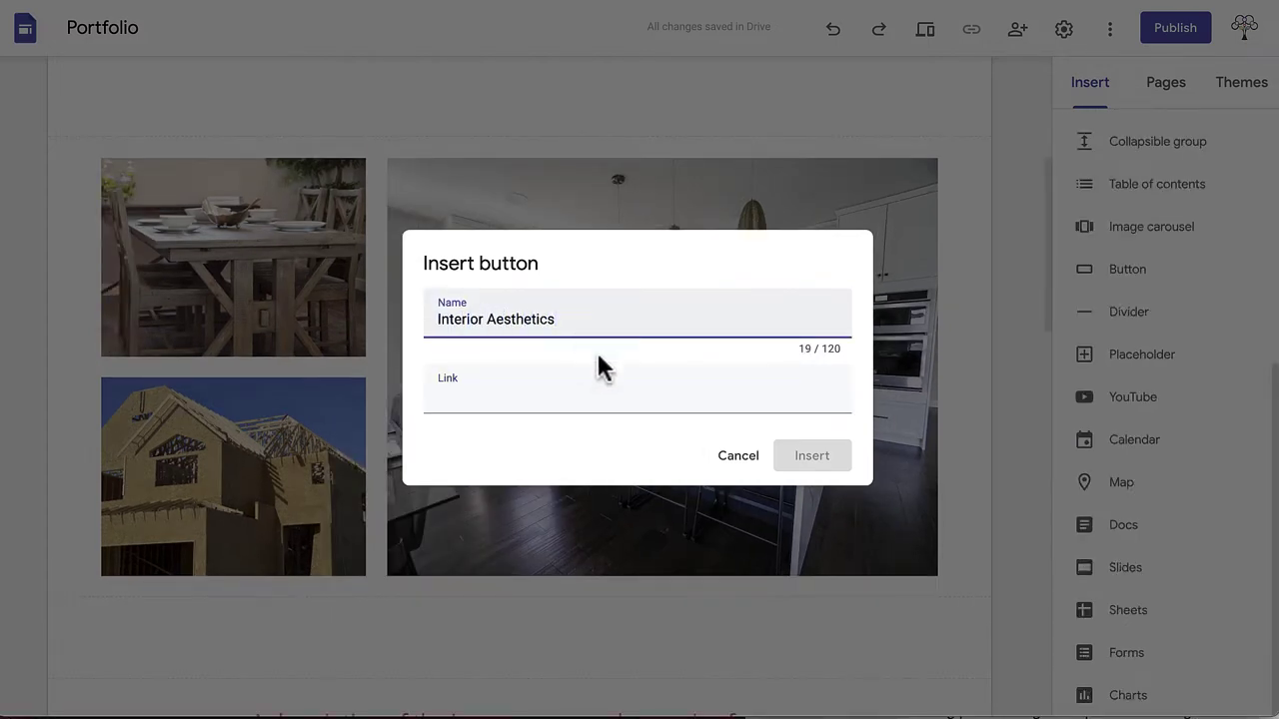
left_click(576, 397)
left_click_drag(697, 446, 700, 469)
left_click(560, 506)
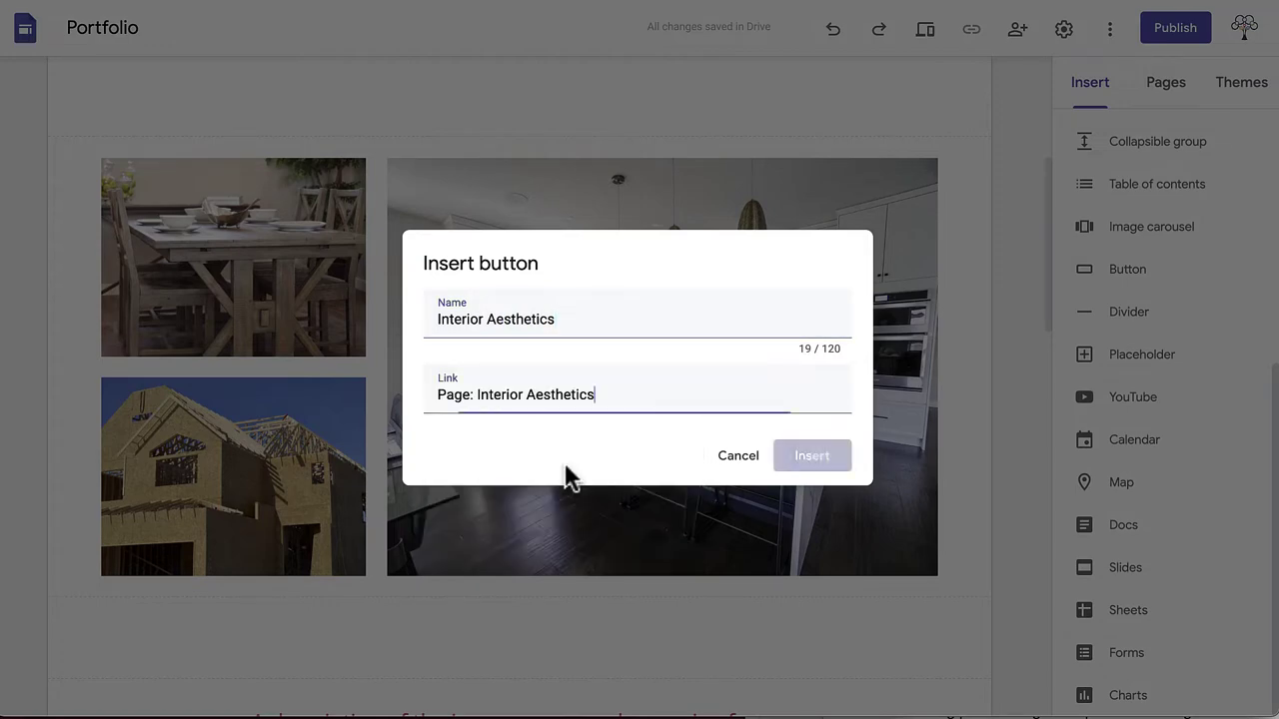
left_click(805, 462)
Step: Drag the Interior Aesthetics button above the kitchen photo
scroll(464, 295, "up", 5)
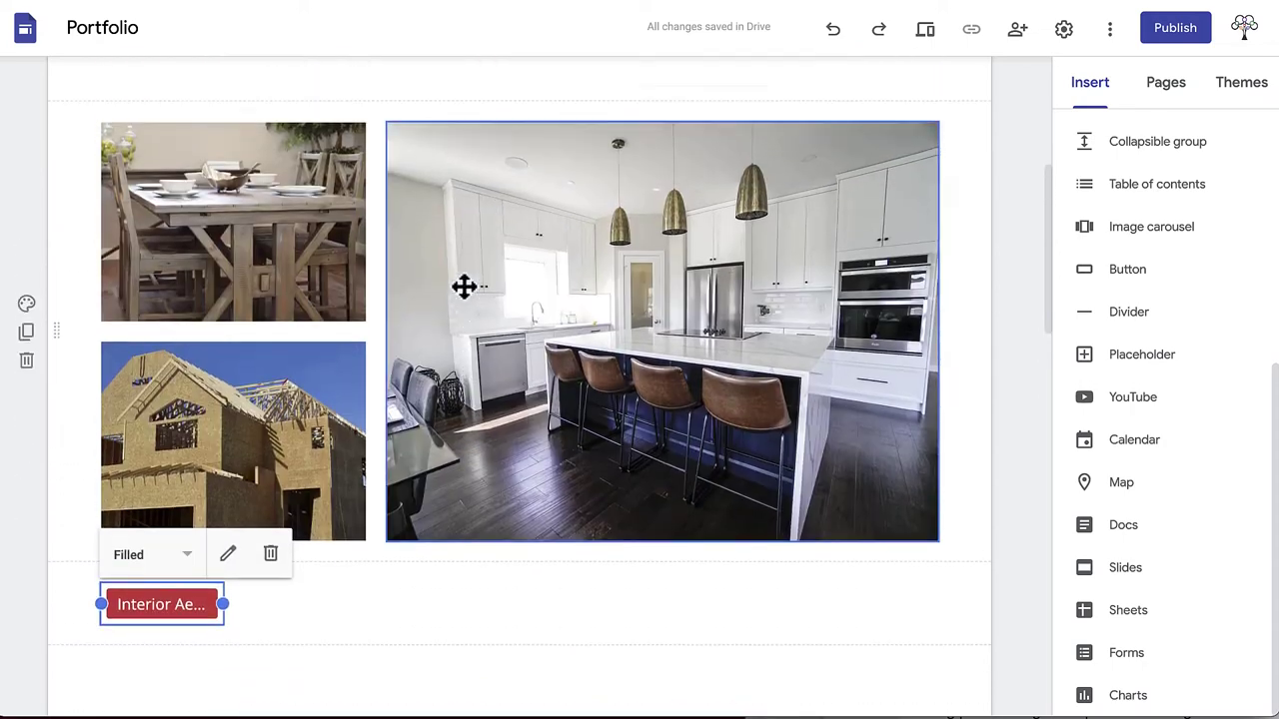
left_click_drag(205, 610, 553, 555)
scroll(996, 491, "down", 4)
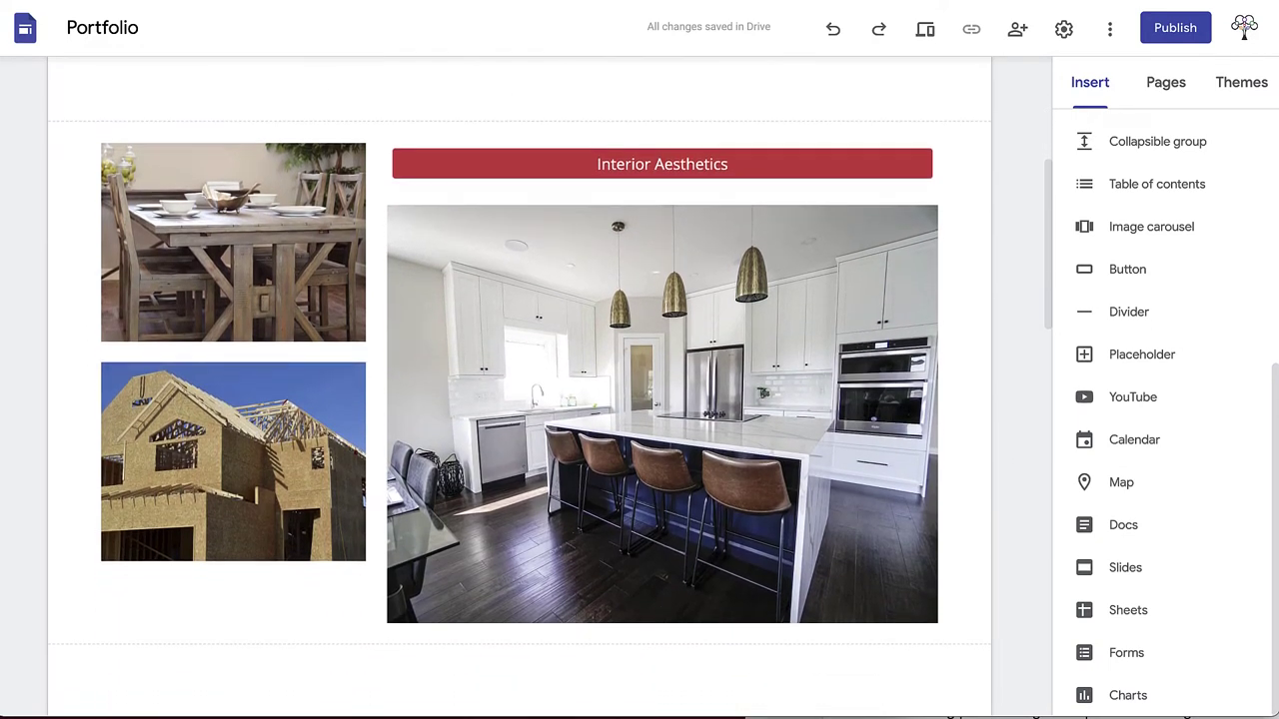
Step: Add Furniture and Framing buttons above the dining-table and house photos
left_click(1127, 269)
type("Furniture")
key("Return")
left_click_drag(519, 469, 217, 244)
scroll(217, 244, "down", 3)
left_click(1127, 268)
type("Framing")
left_click(615, 403)
type("Framing")
key("Return")
key("Return")
left_click_drag(520, 480, 210, 289)
Step: Stretch the kitchen photo taller and link it to the Interior Aesthetics page
left_click(655, 429)
left_click_drag(659, 445, 659, 507)
scroll(820, 551, "up", 2)
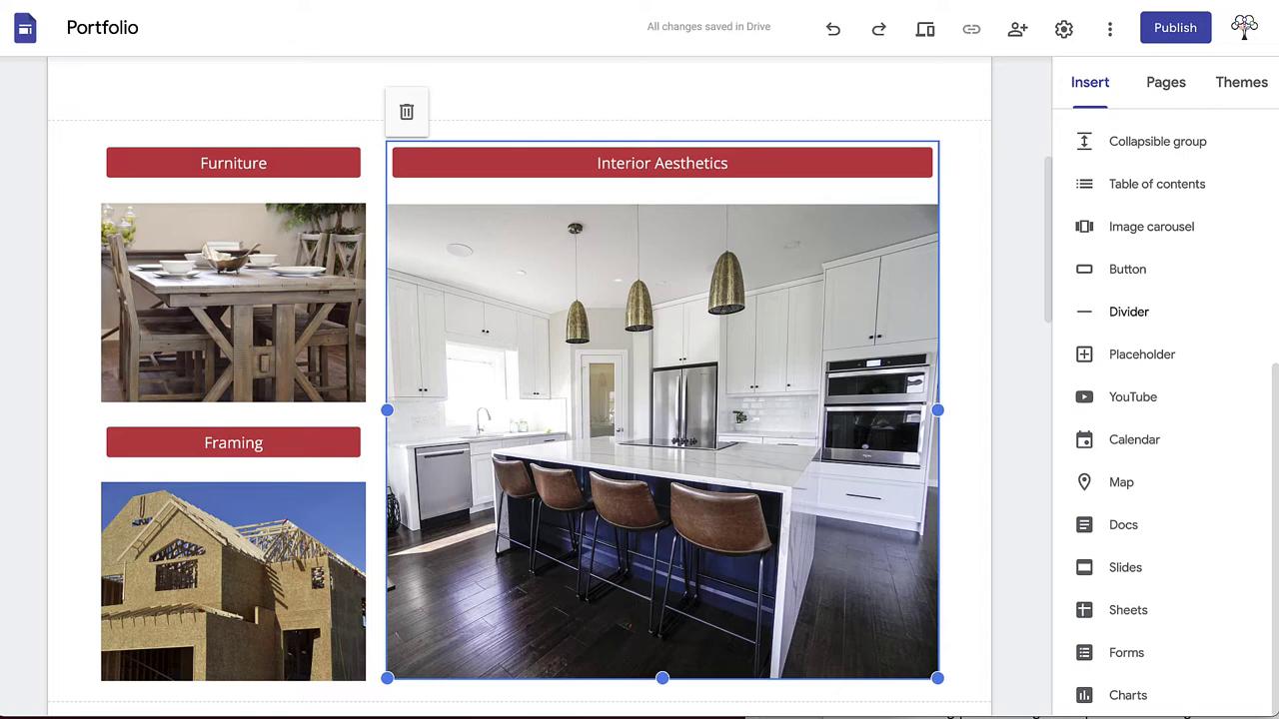
left_click(816, 359)
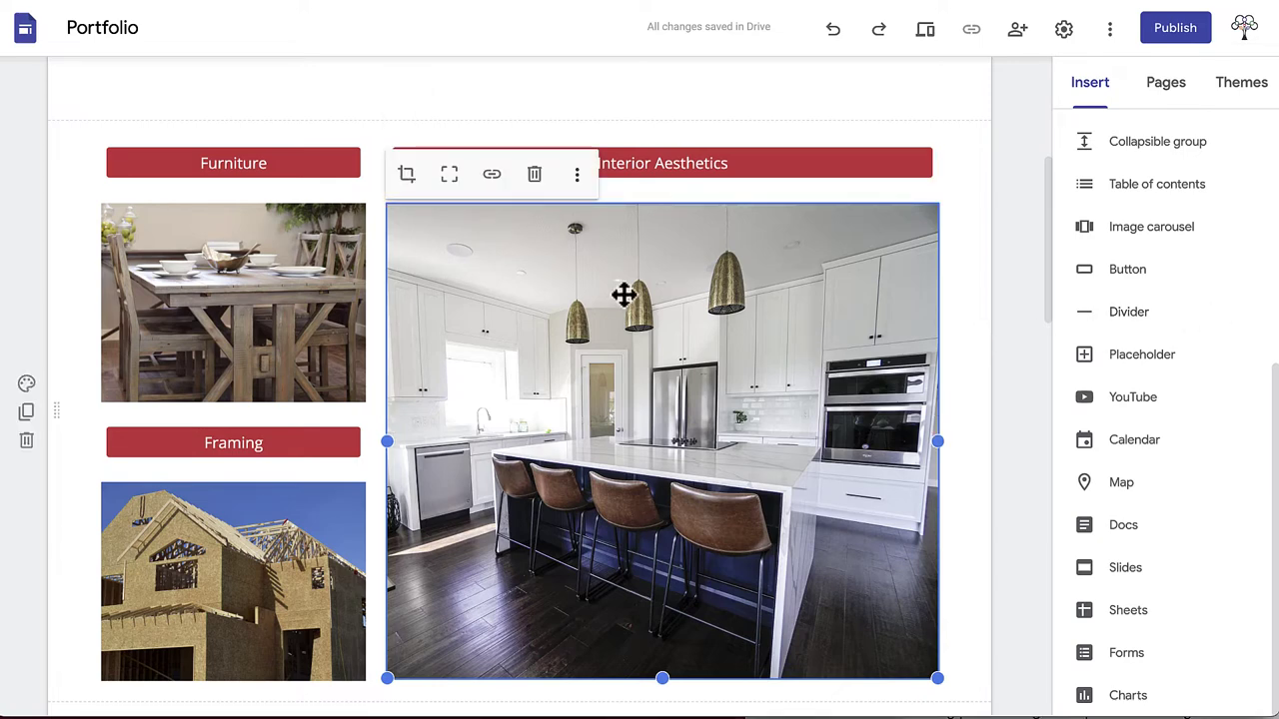
left_click(491, 177)
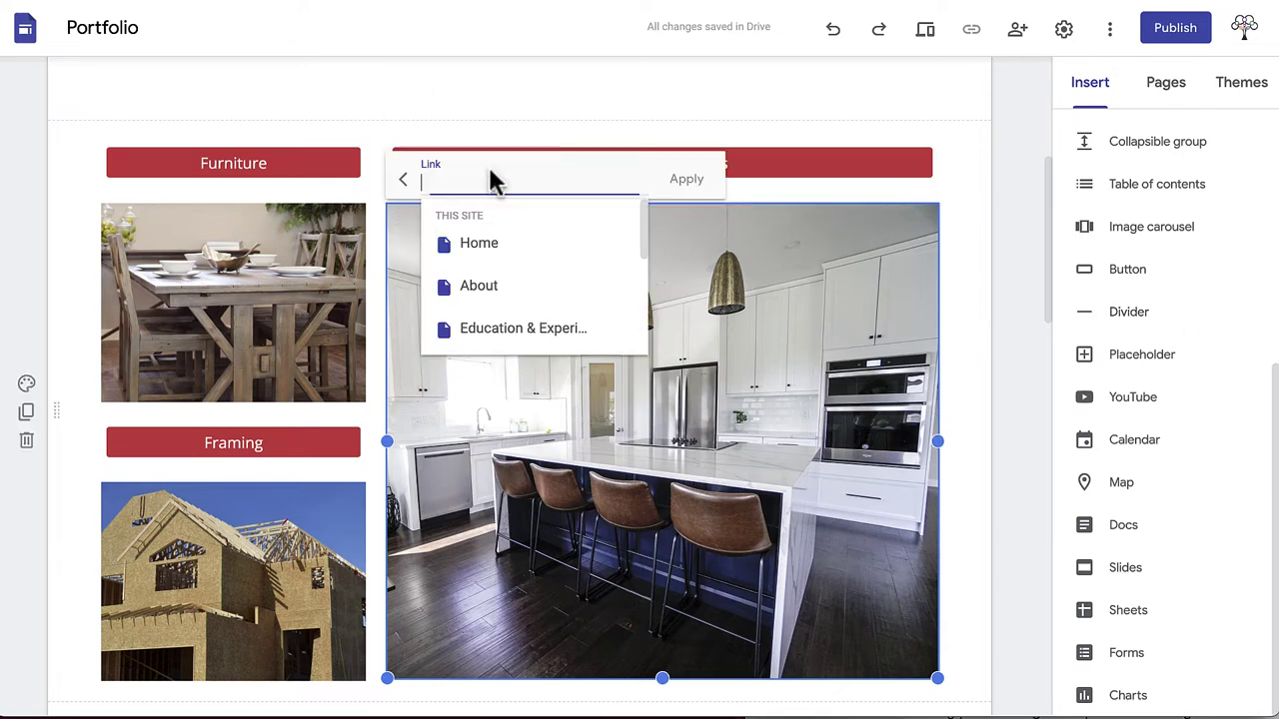
scroll(529, 291, "down", 2)
left_click(523, 257)
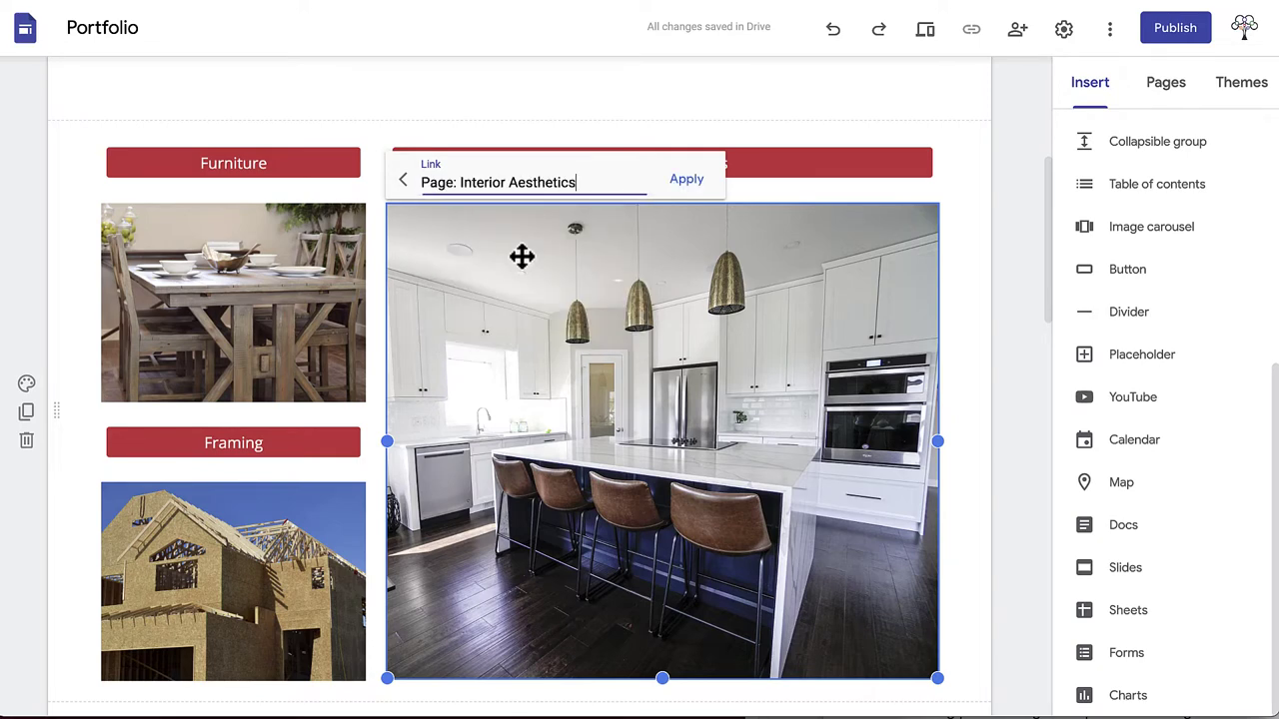
left_click(690, 179)
Step: Link the Furniture and Framing images to their matching pages
left_click(240, 270)
left_click(208, 186)
scroll(206, 229, "down", 2)
left_click(206, 263)
left_click(271, 536)
left_click(229, 491)
left_click(231, 570)
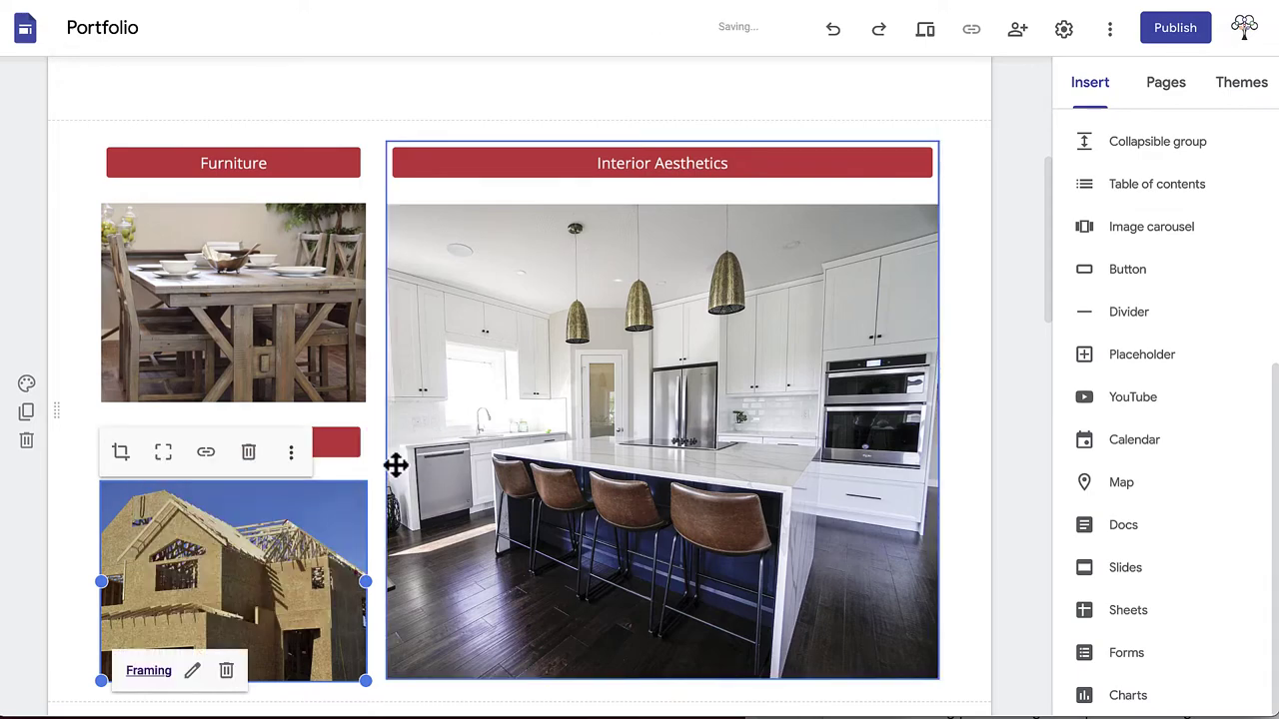
scroll(962, 505, "down", 5)
Step: Delete the leftover description sections and the Next project button
left_click(334, 192)
key("Delete")
key("Delete")
key("Delete")
key("Delete")
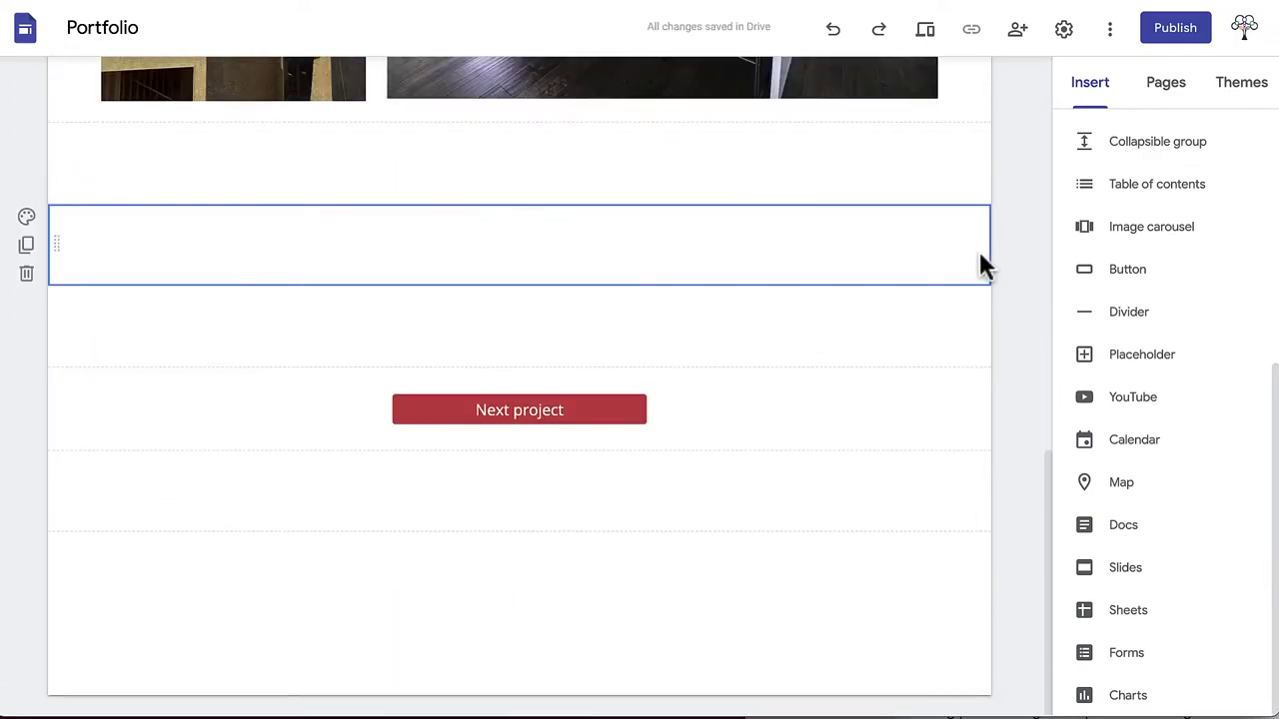
key("Delete")
key("Delete")
left_click(644, 412)
key("Delete")
scroll(959, 449, "up", 6)
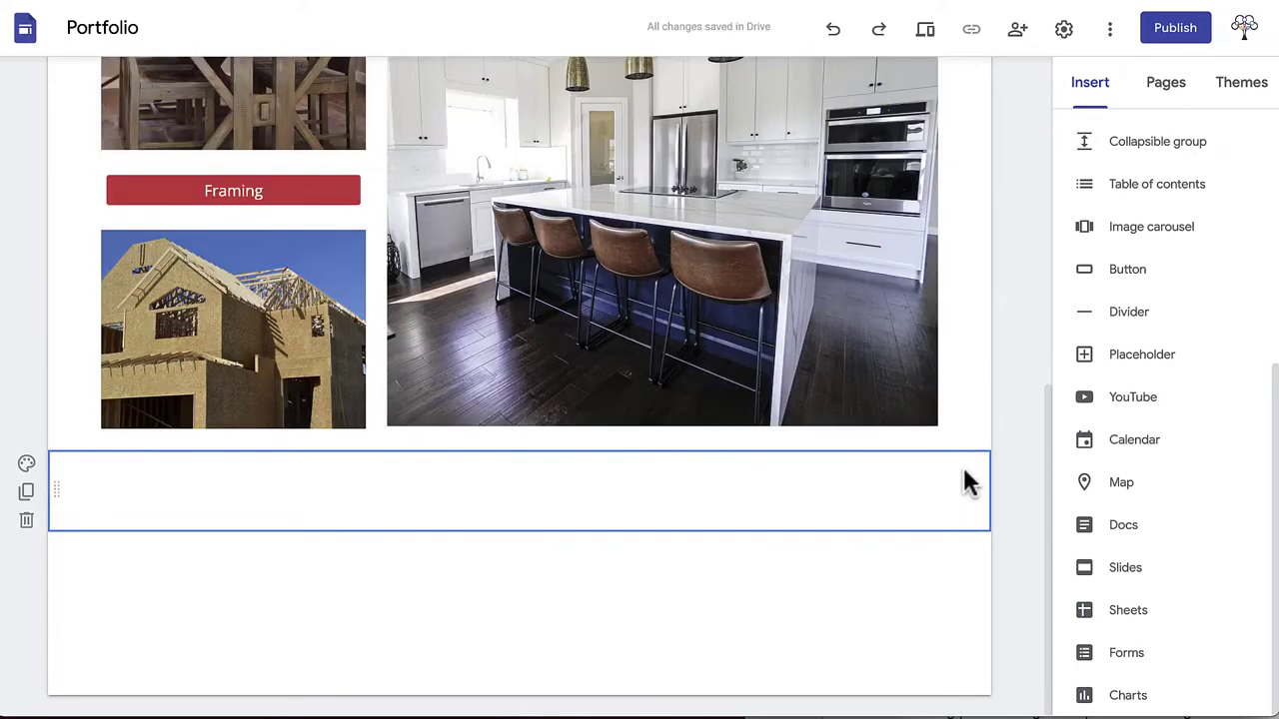
scroll(939, 413, "up", 1)
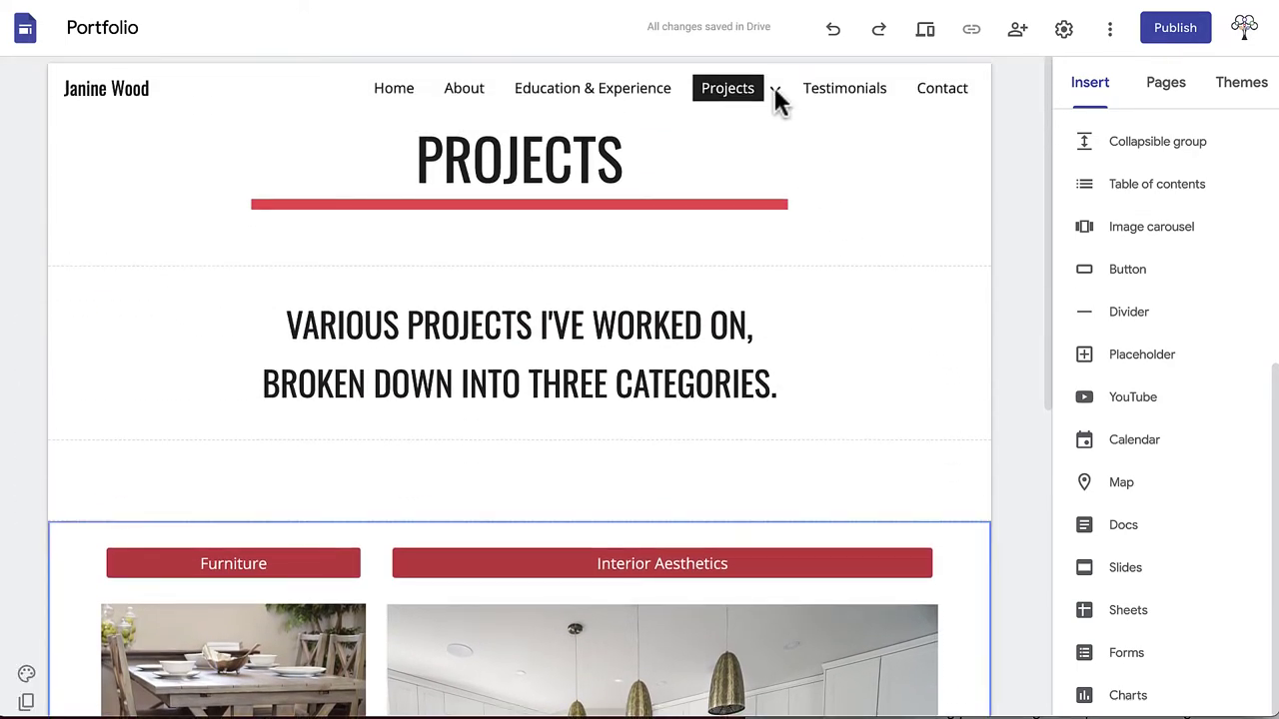
Step: Duplicate the Projects page and move the copy between Furniture and Framing
left_click(774, 91)
left_click(760, 150)
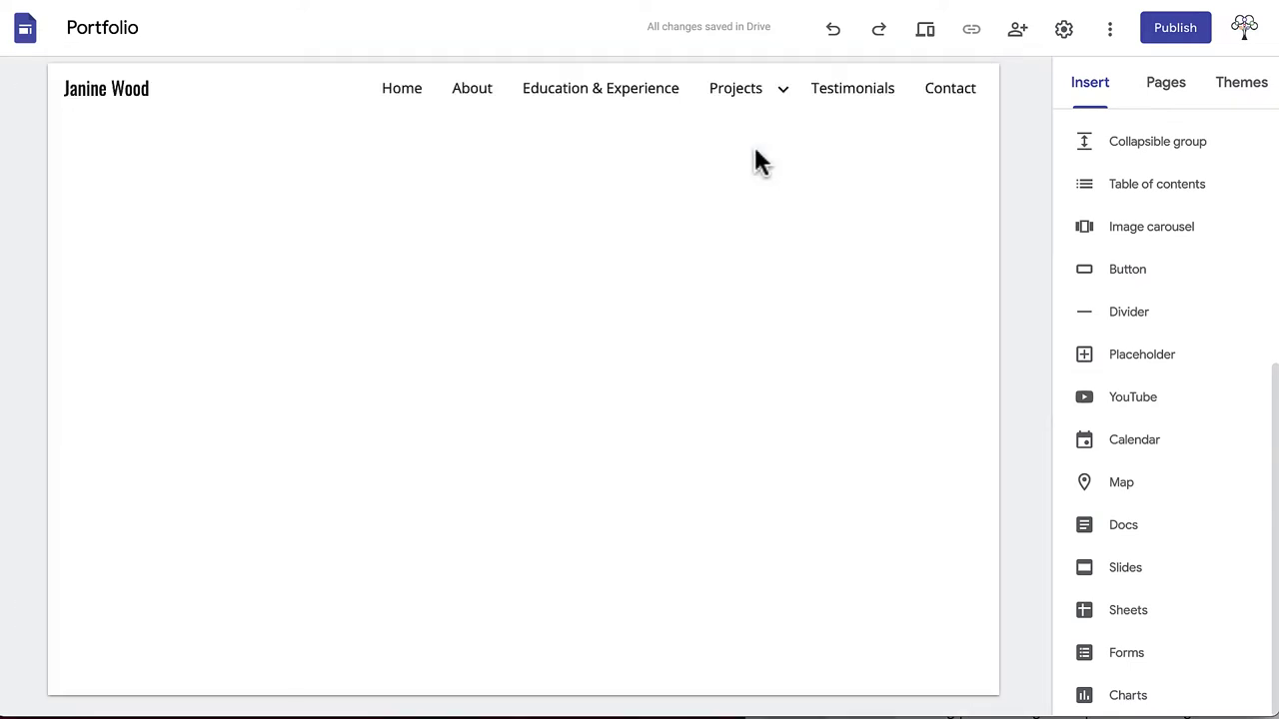
mouse_move(763, 105)
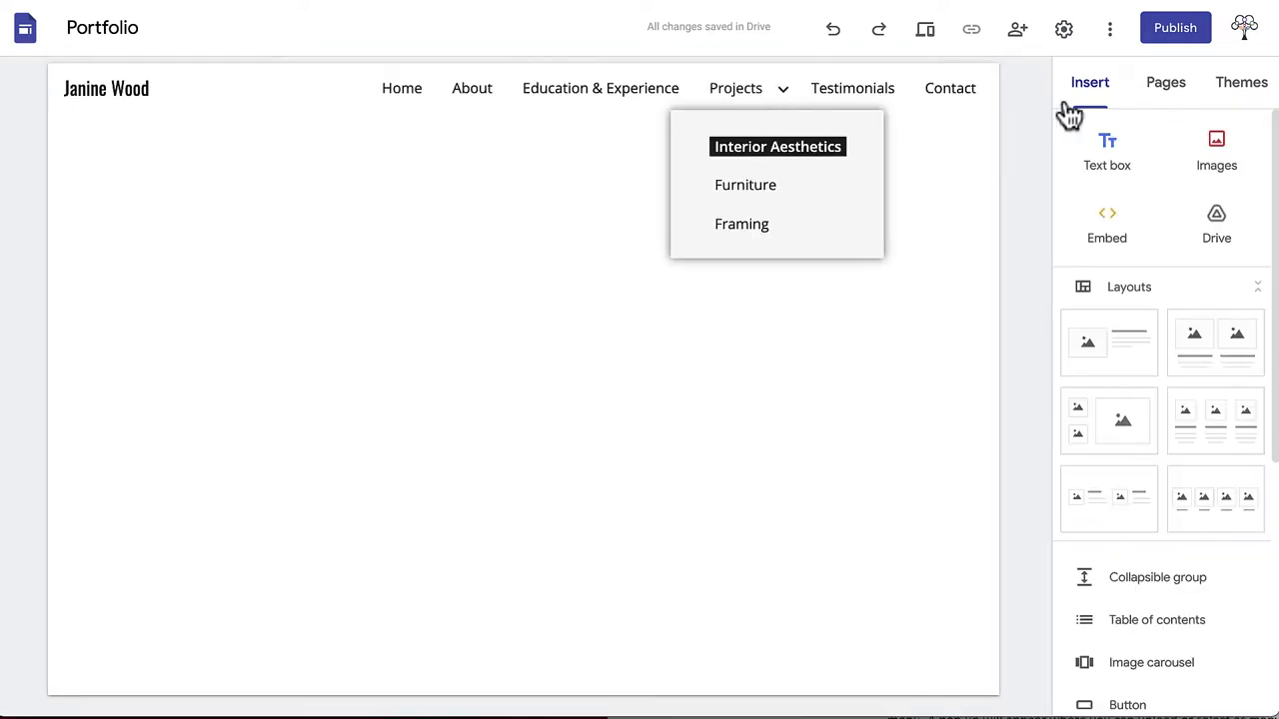
left_click(1159, 88)
left_click(1266, 292)
left_click(1209, 345)
left_click(1007, 554)
left_click_drag(1150, 477, 1157, 415)
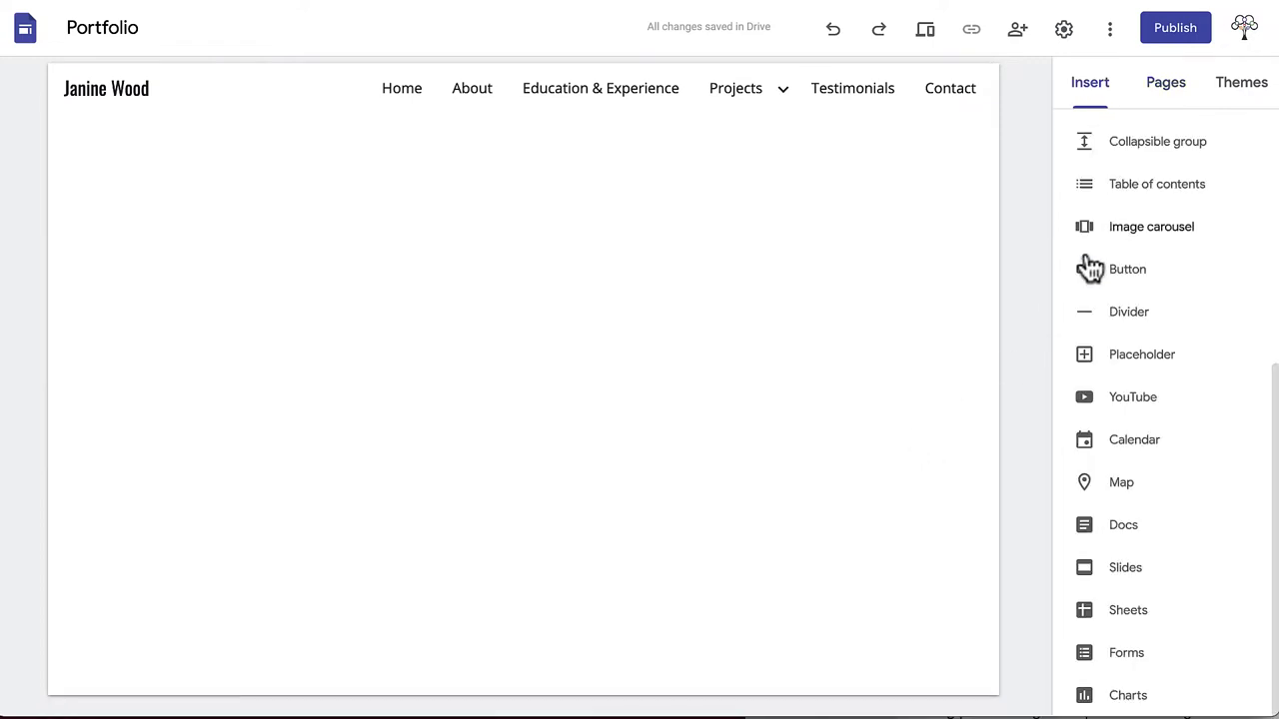
Step: Add a centred Title text box reading INTERIOR AESTHETICS
scroll(1159, 202, "up", 5)
left_click(1105, 160)
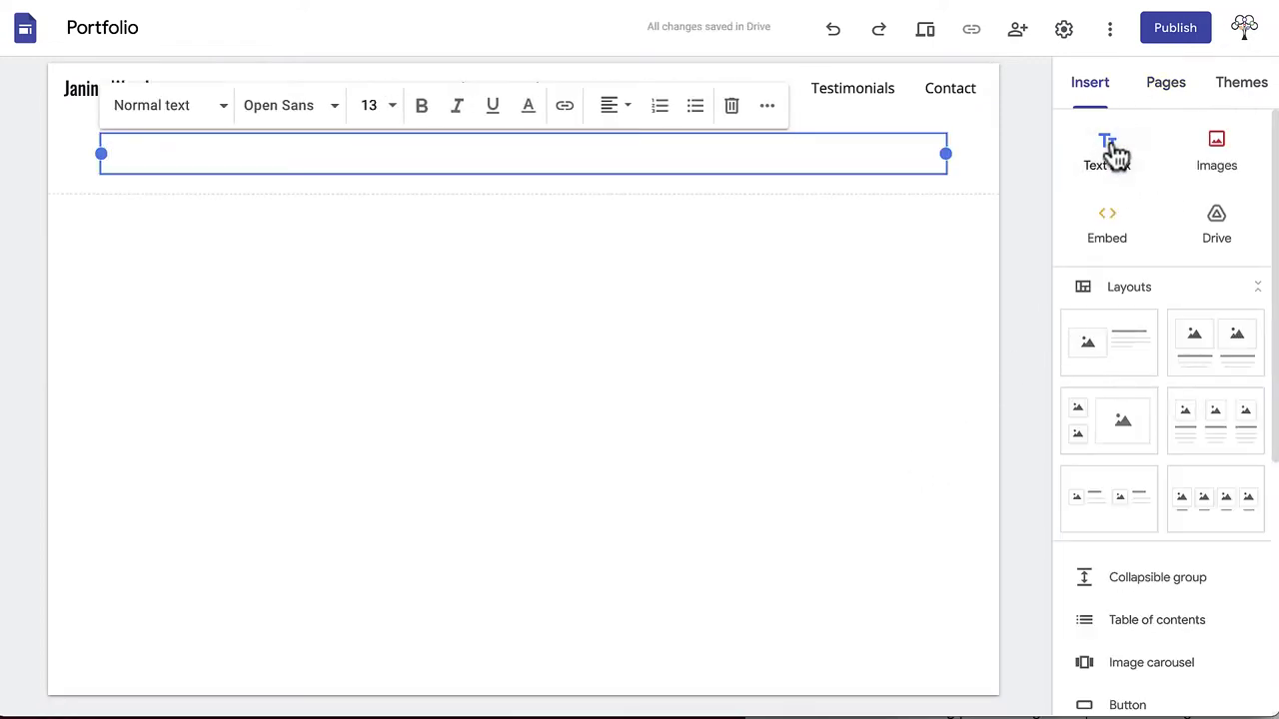
left_click(159, 105)
left_click(177, 163)
type("INTERIOR AESTHETICS")
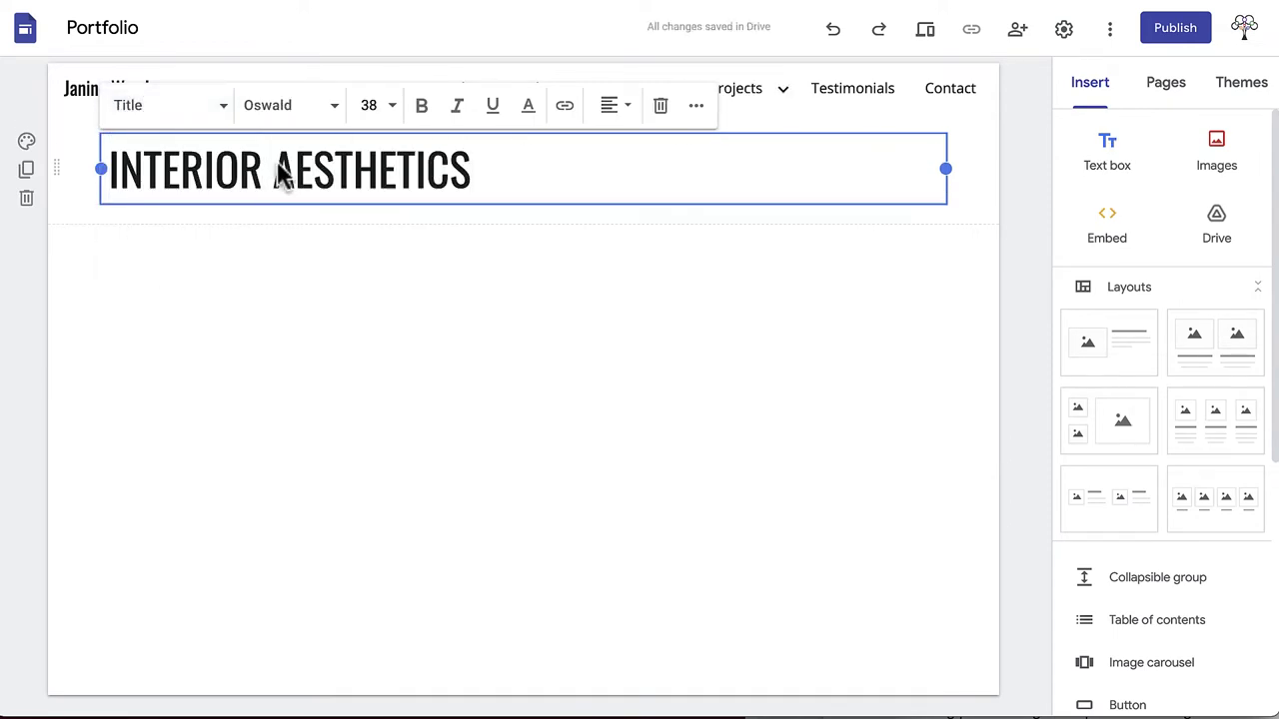
left_click(615, 105)
left_click(624, 157)
Step: Add a Subheading: "Siding, flooring and cabinetry that I worked on."
left_click(1107, 160)
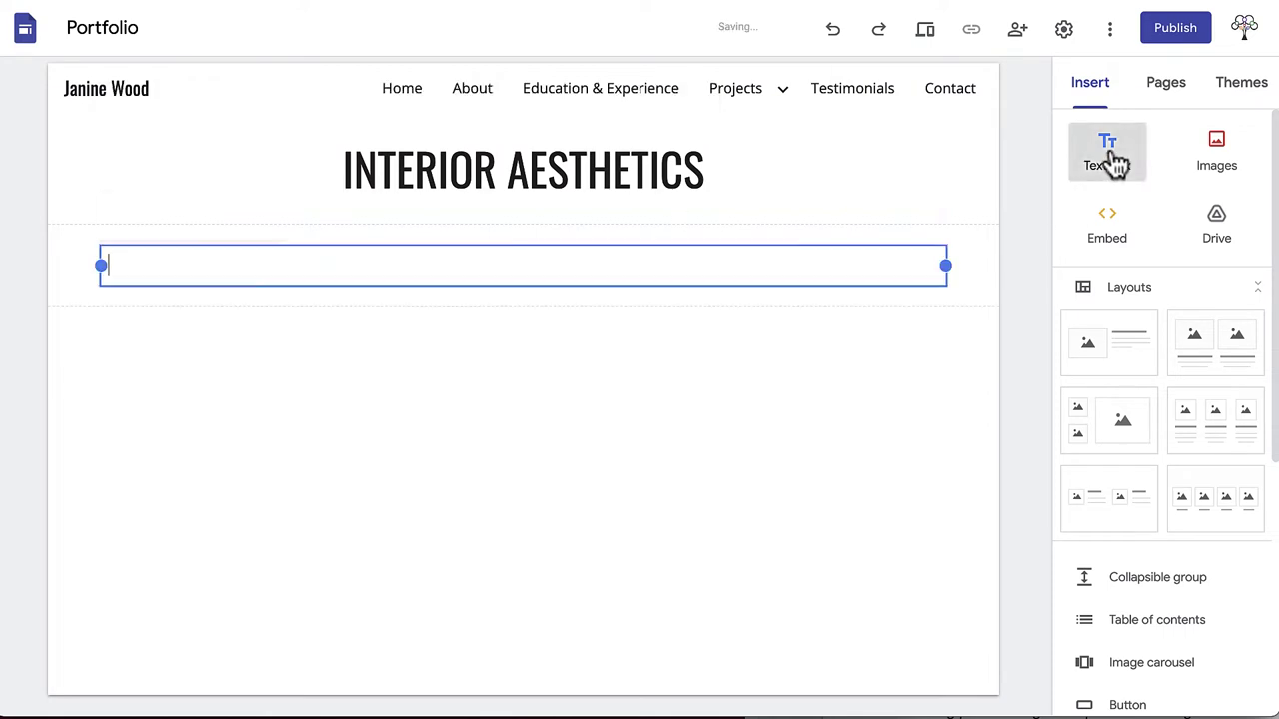
left_click(226, 226)
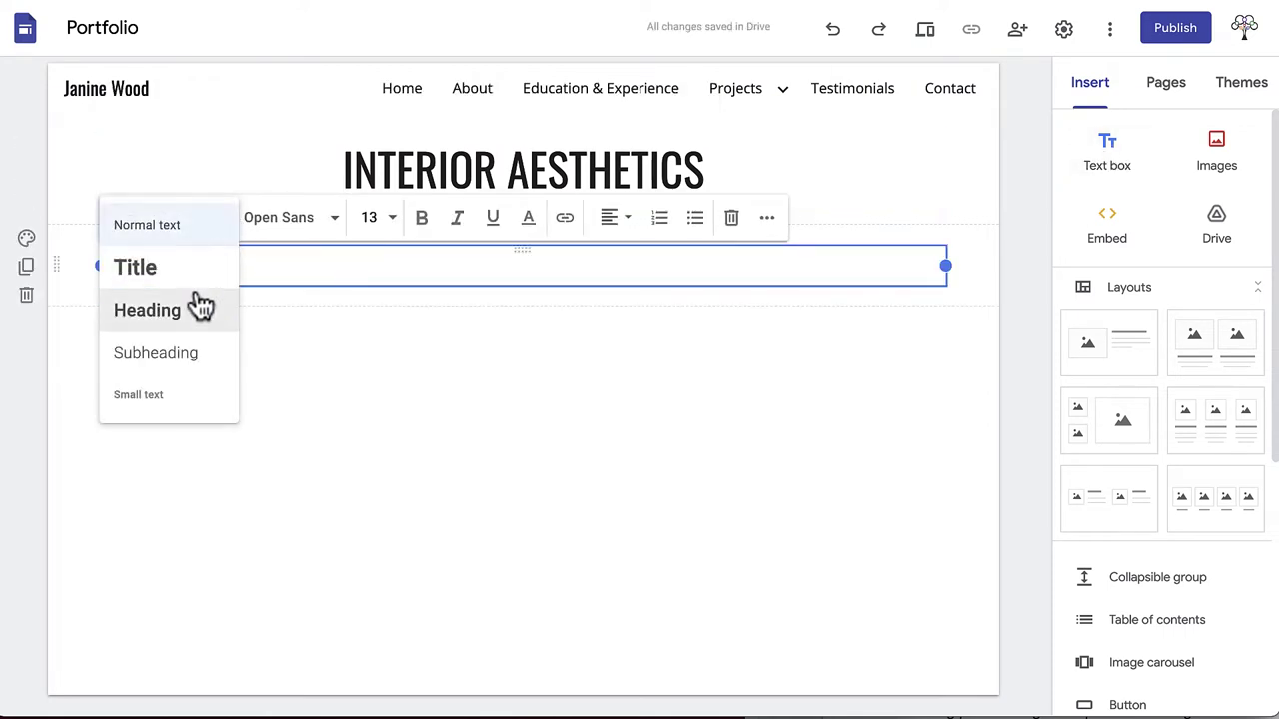
left_click(176, 355)
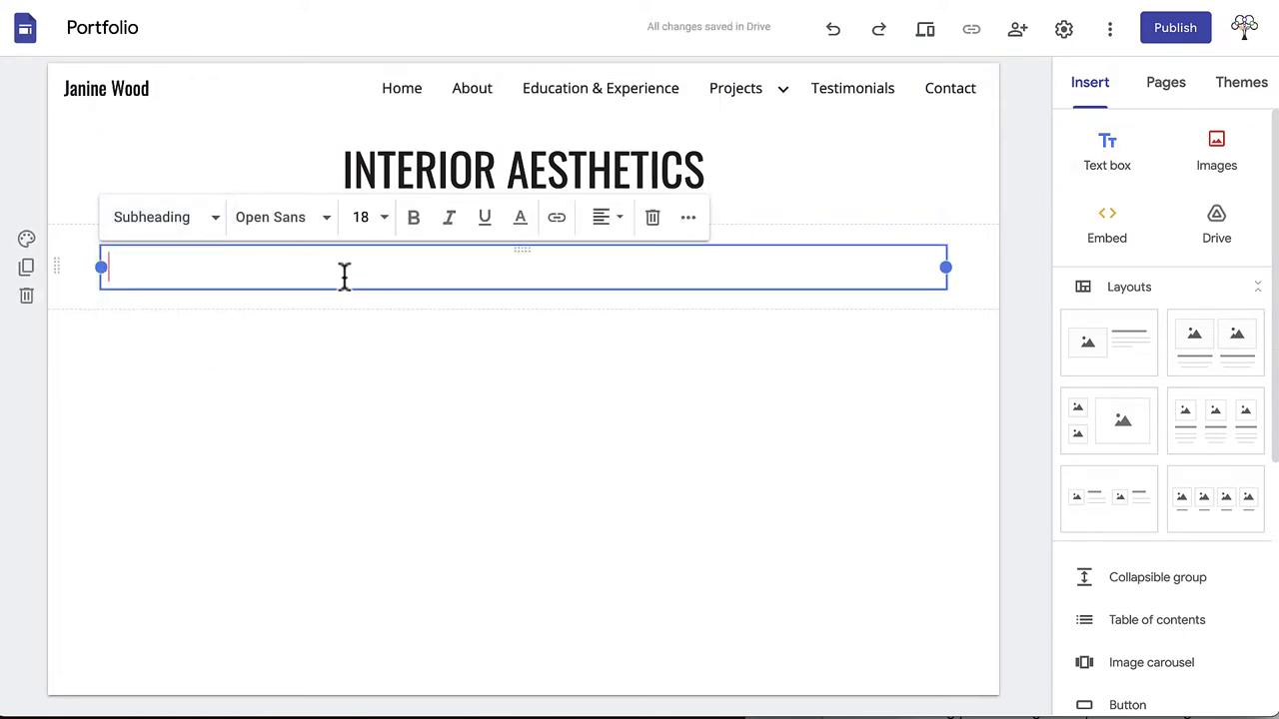
type("Siding, flooring and cabinetry that I worked on.")
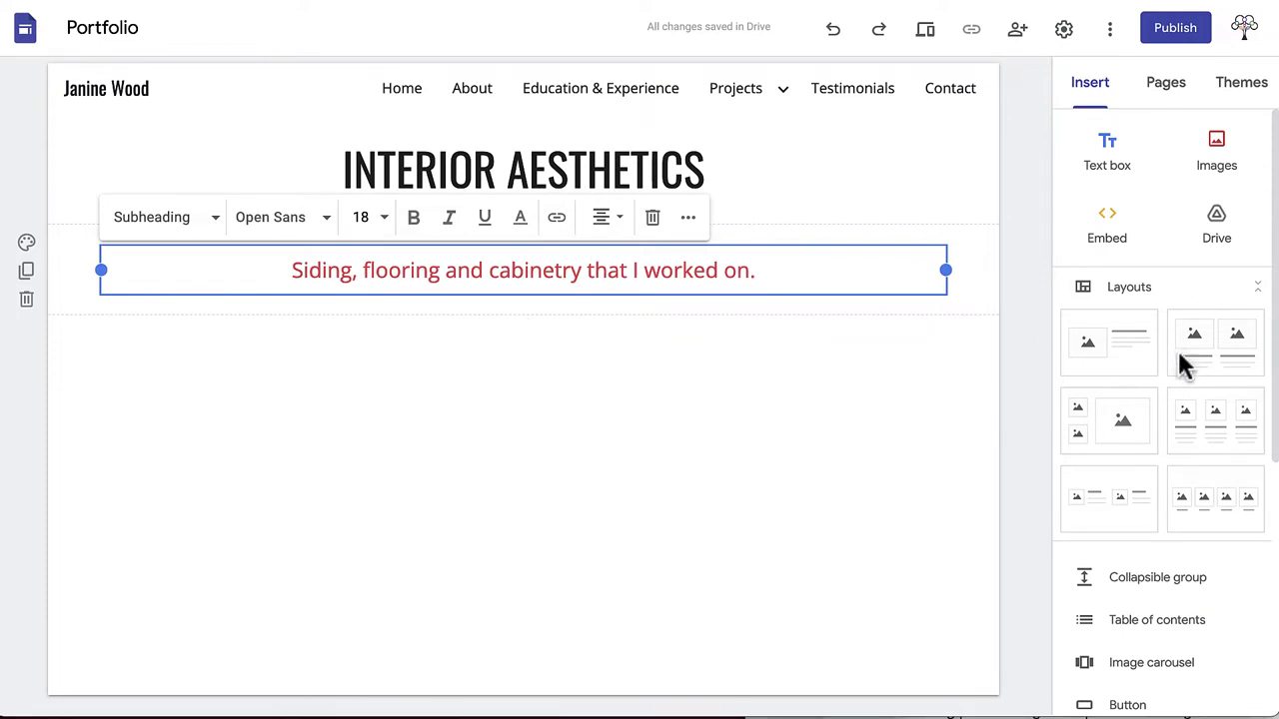
scroll(1138, 369, "down", 2)
scroll(1141, 372, "down", 1)
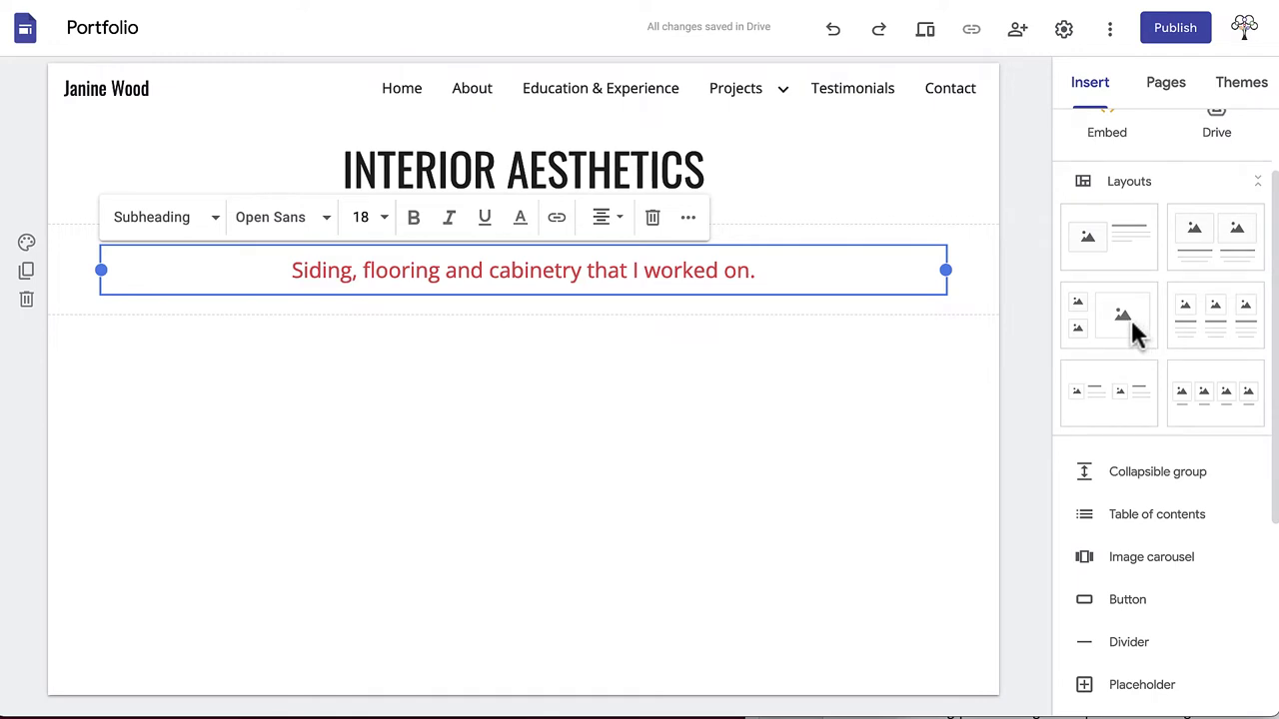
Step: Insert the two-small-one-large layout with the kitchen photo in the large slot
left_click(1107, 323)
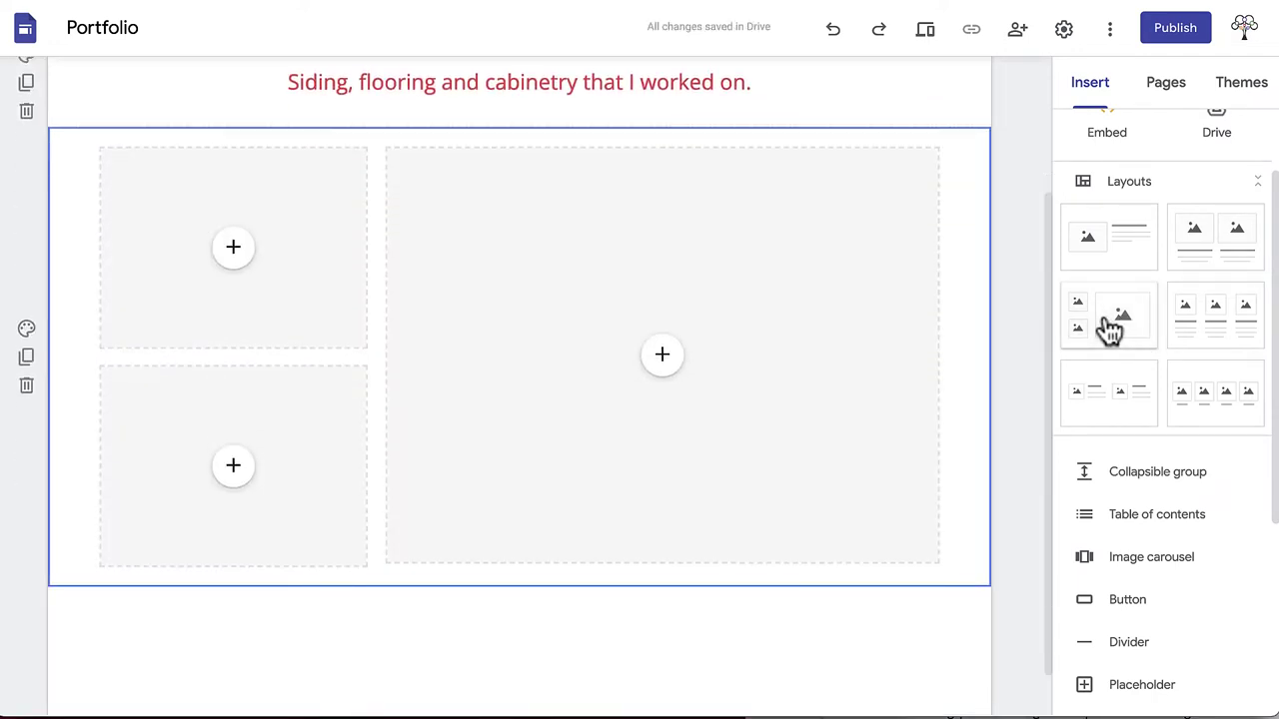
left_click(661, 357)
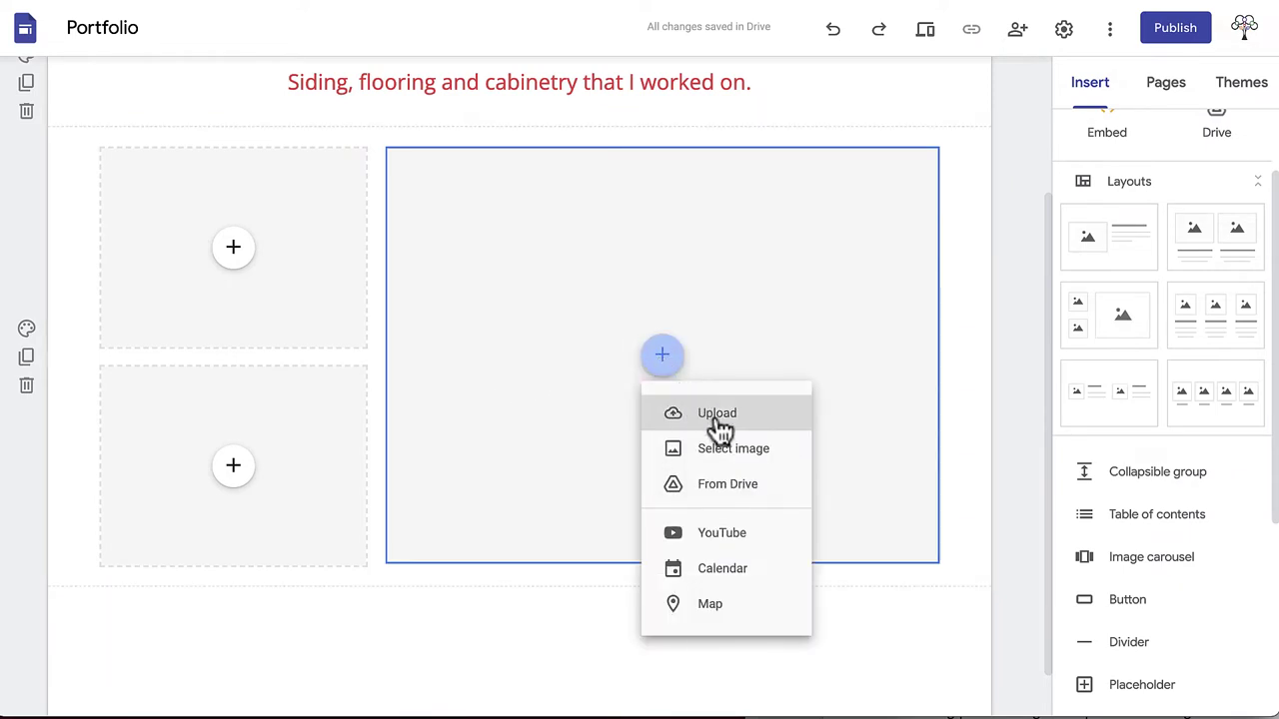
left_click(719, 427)
left_click(637, 231)
double_click(887, 248)
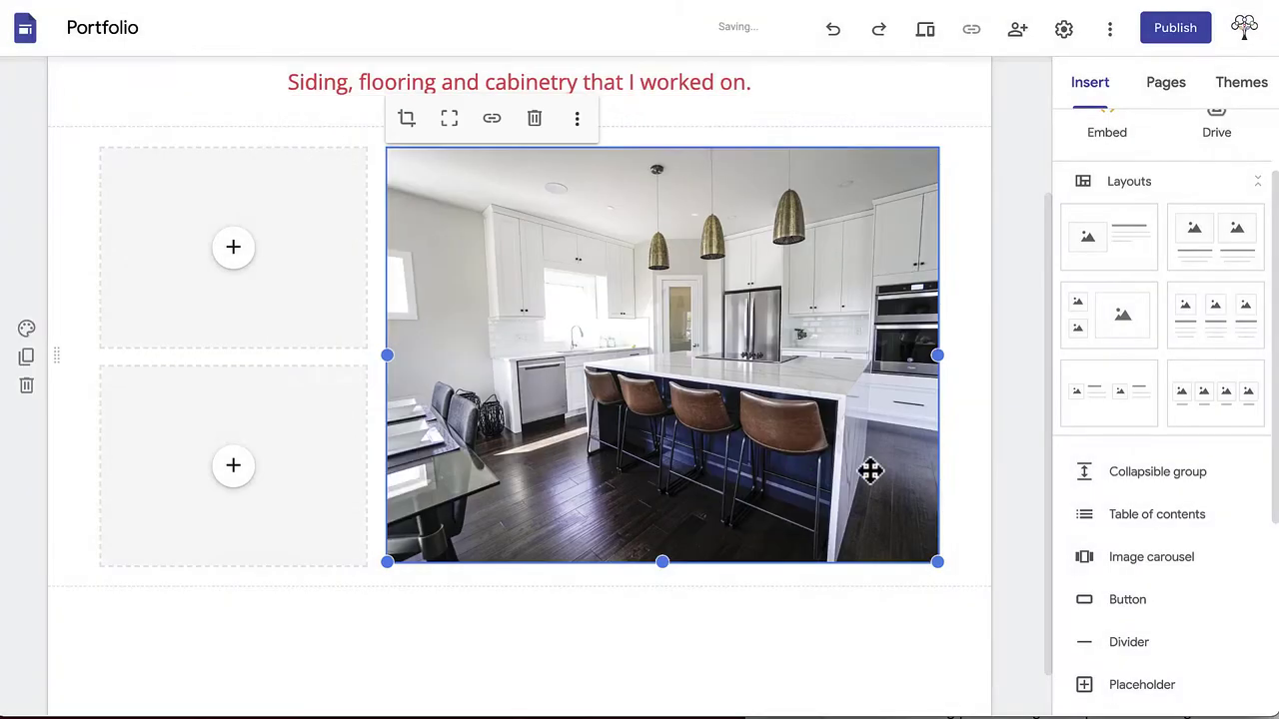
Step: Upload the living-room and dark wood-floor photos into the two left slots
left_click(233, 247)
left_click(244, 265)
double_click(479, 252)
left_click(233, 466)
left_click(222, 493)
left_click(479, 233)
double_click(480, 234)
left_click_drag(400, 436, 76, 396)
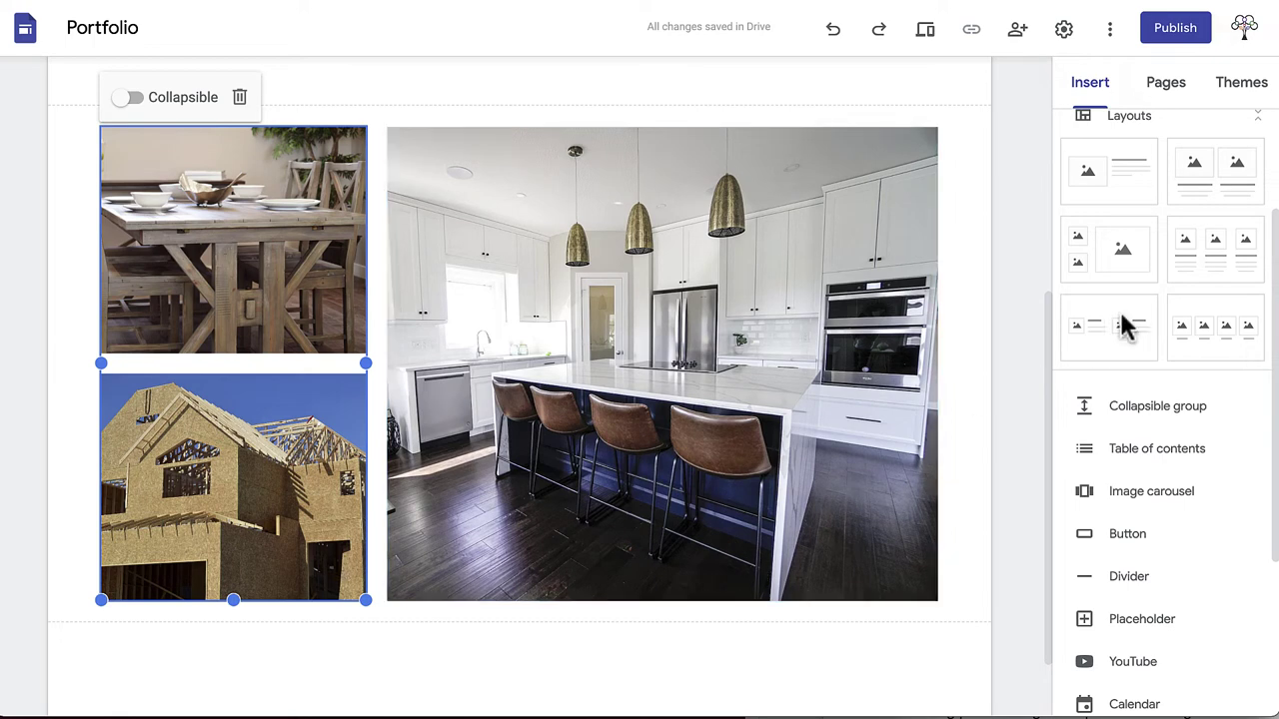
scroll(1124, 322, "up", 2)
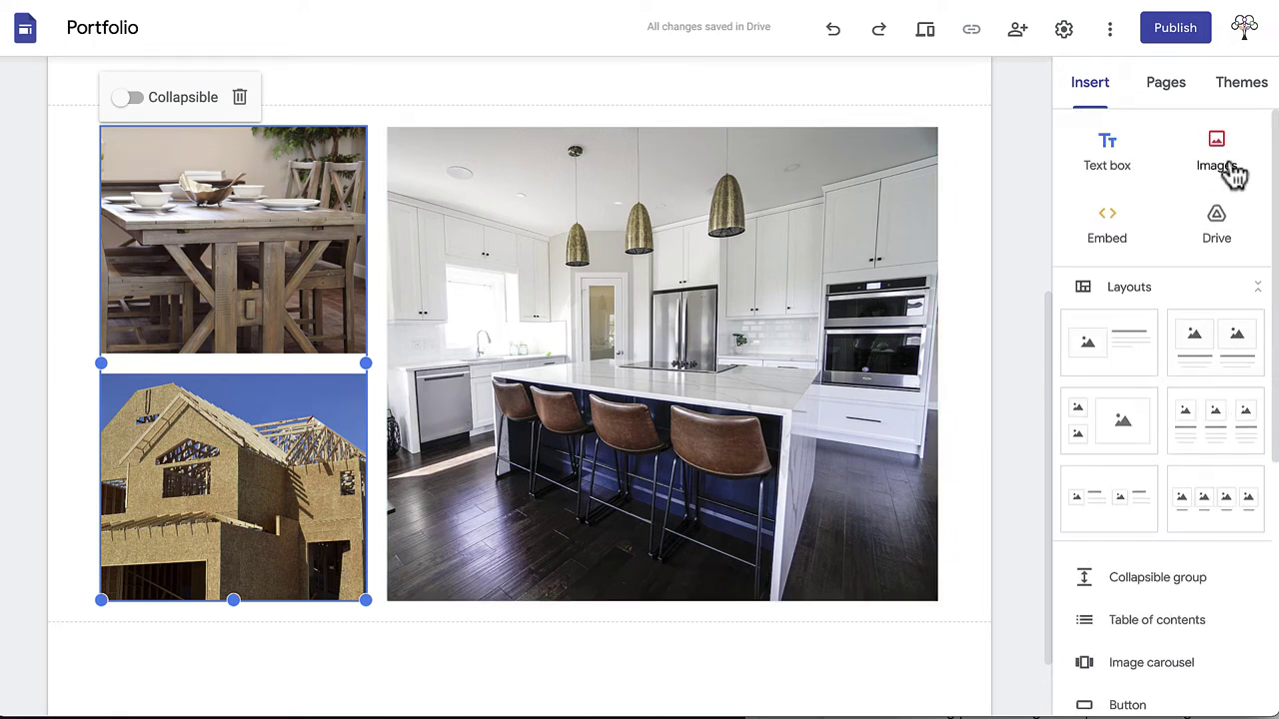
Step: Add another two-small-one-large image layout and put 1kitchen1.jpg in its top-left slot
left_click(1117, 437)
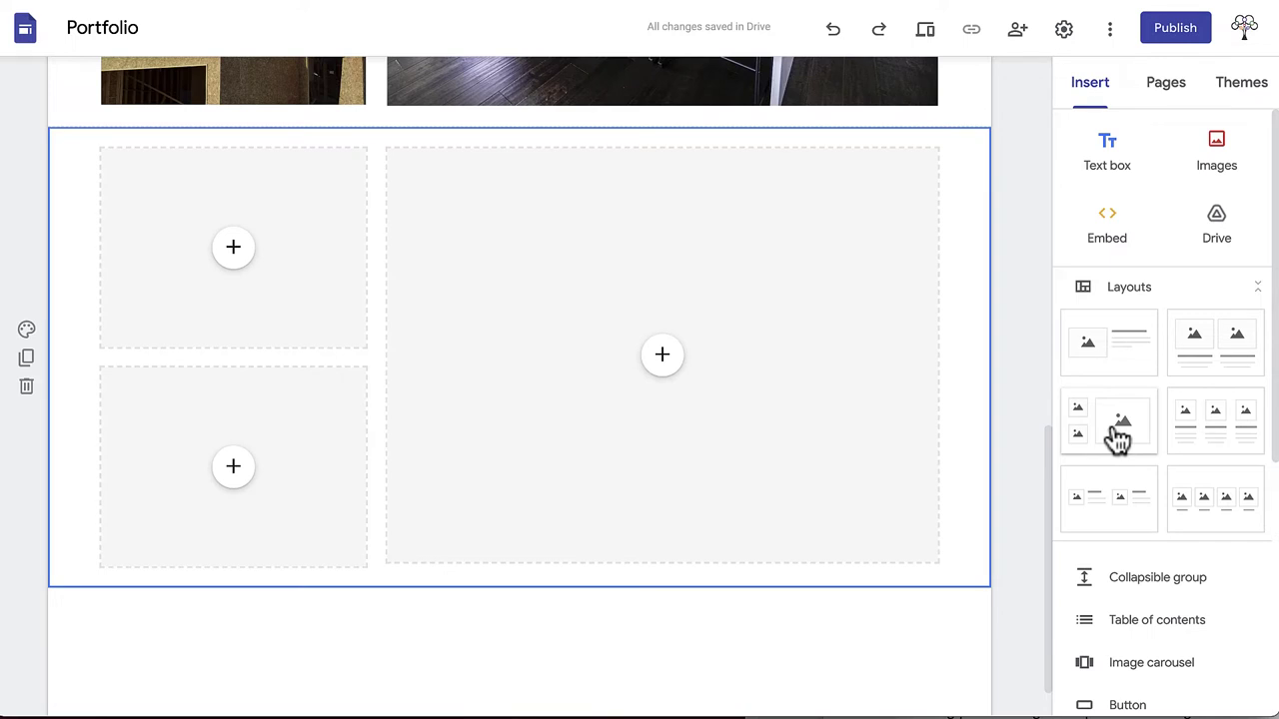
scroll(1117, 436, "down", 1)
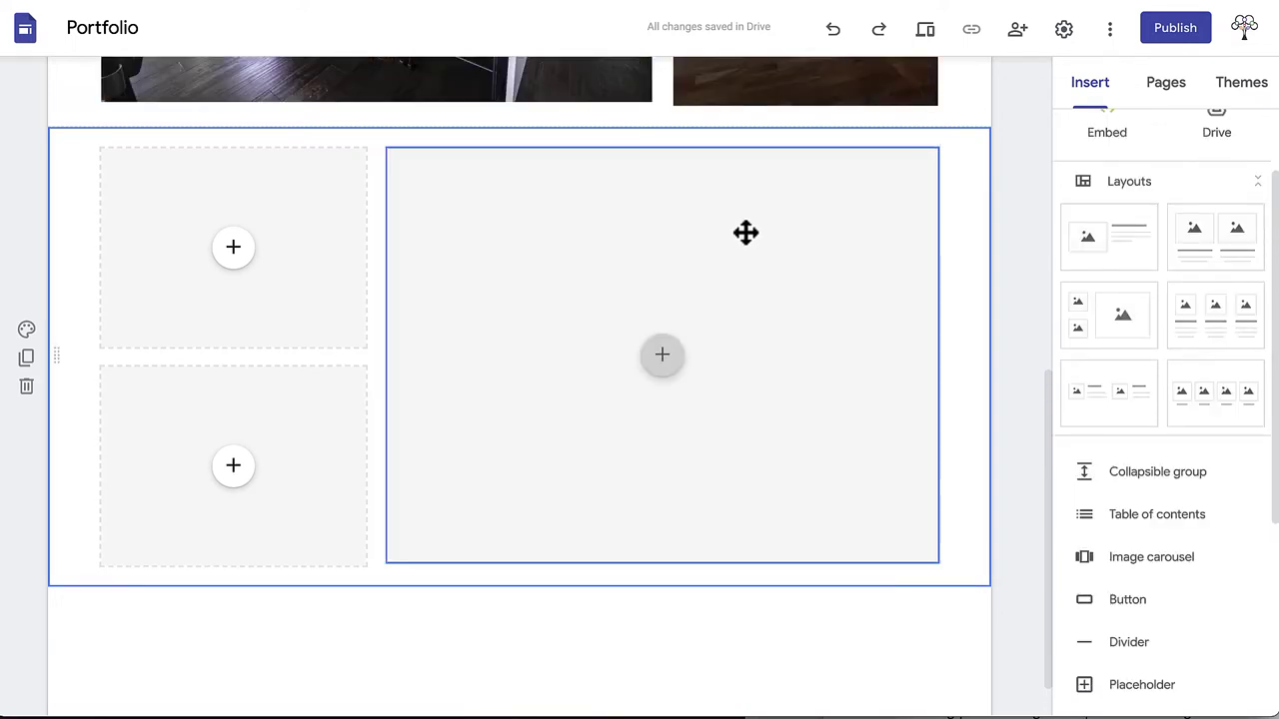
left_click(233, 247)
left_click(295, 307)
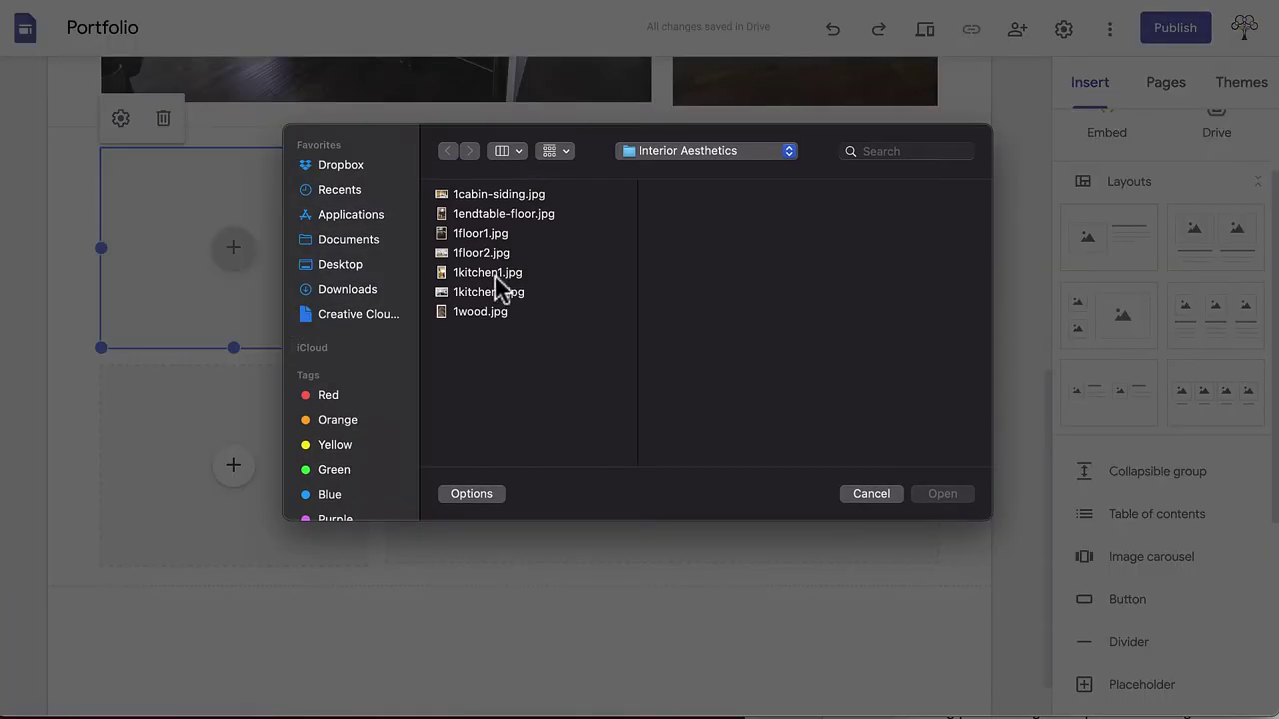
left_click(492, 272)
left_click(939, 493)
Step: Upload 1wood.jpg to the bottom-left slot and the living-room side table photo to the large slot
left_click(233, 466)
left_click(294, 527)
left_click(479, 311)
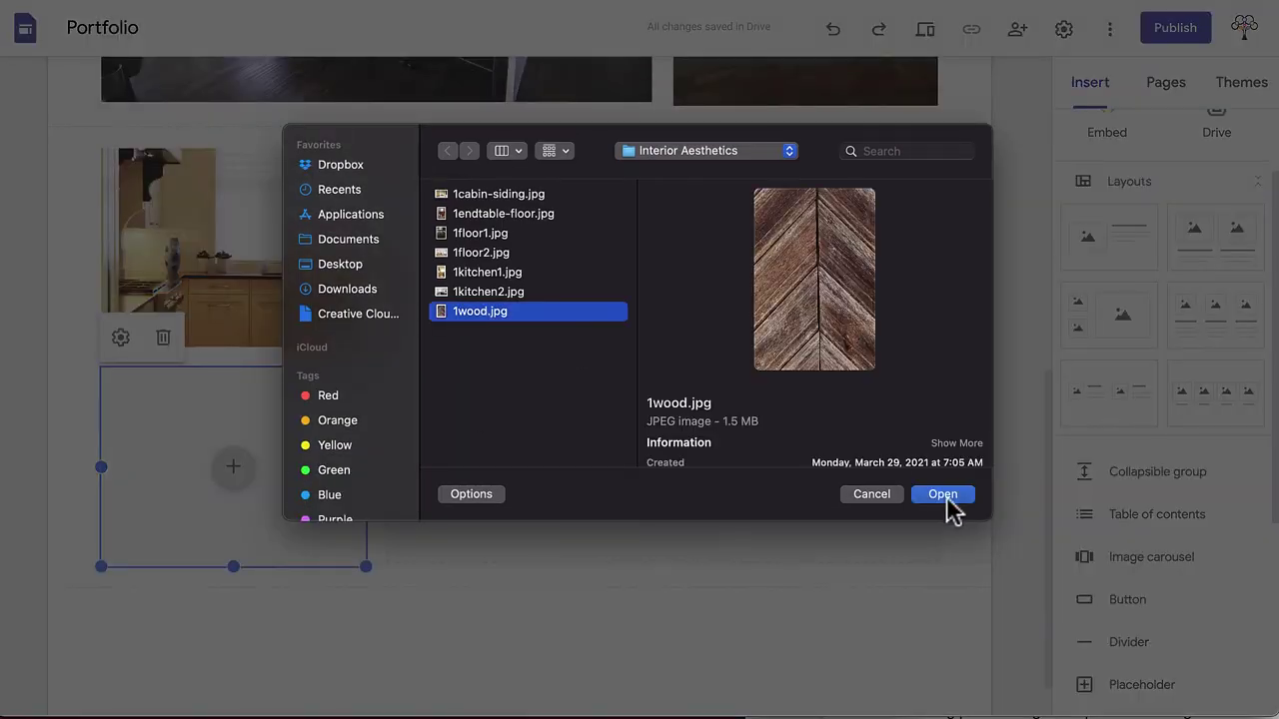
left_click(939, 494)
left_click(662, 357)
left_click(716, 412)
left_click(519, 214)
left_click(944, 493)
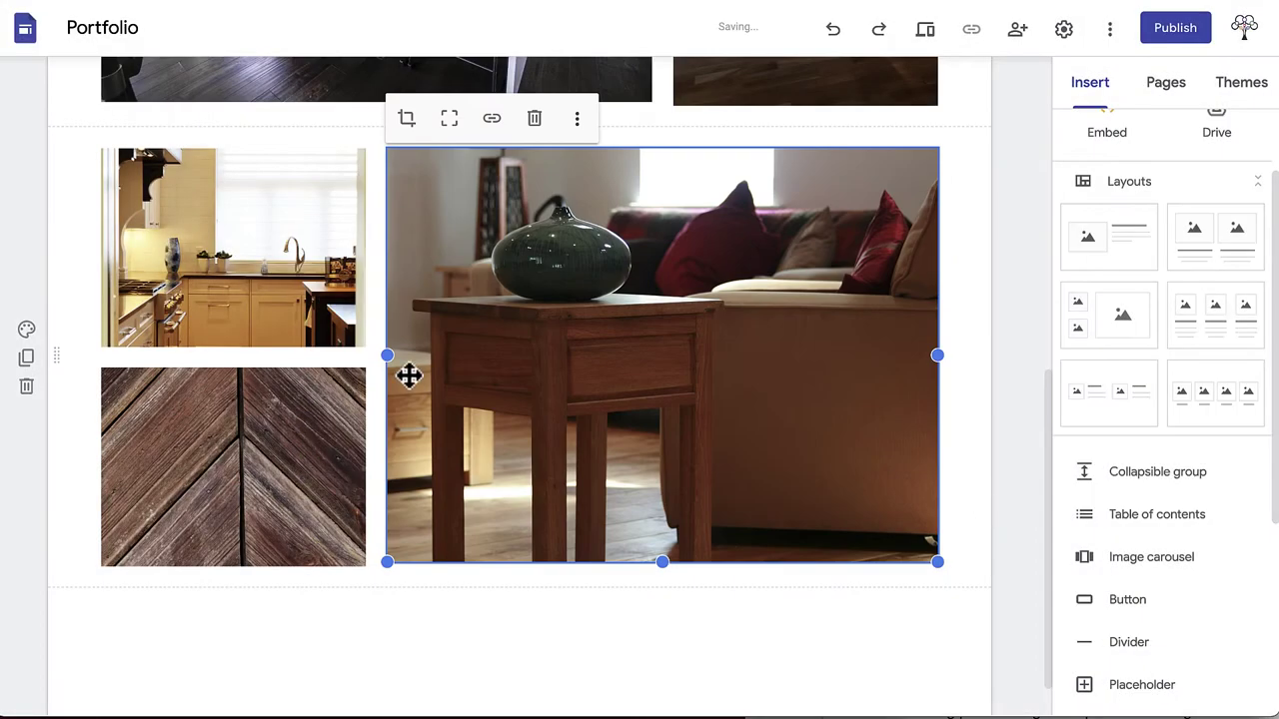
Step: Arrange the kitchen, wood and living-room photos into three side-by-side full-height columns
left_click_drag(400, 371, 679, 368)
left_click(262, 436)
left_click_drag(263, 436, 534, 569)
left_click_drag(232, 346, 233, 561)
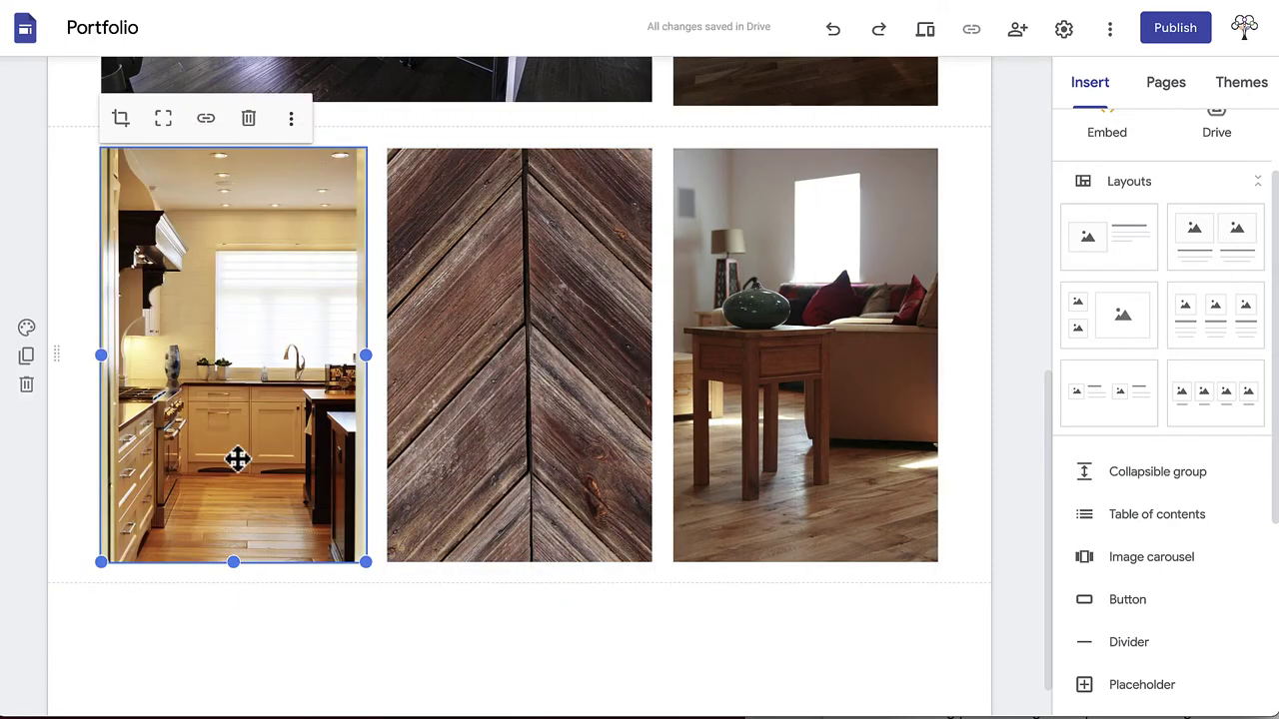
scroll(1126, 187, "up", 2)
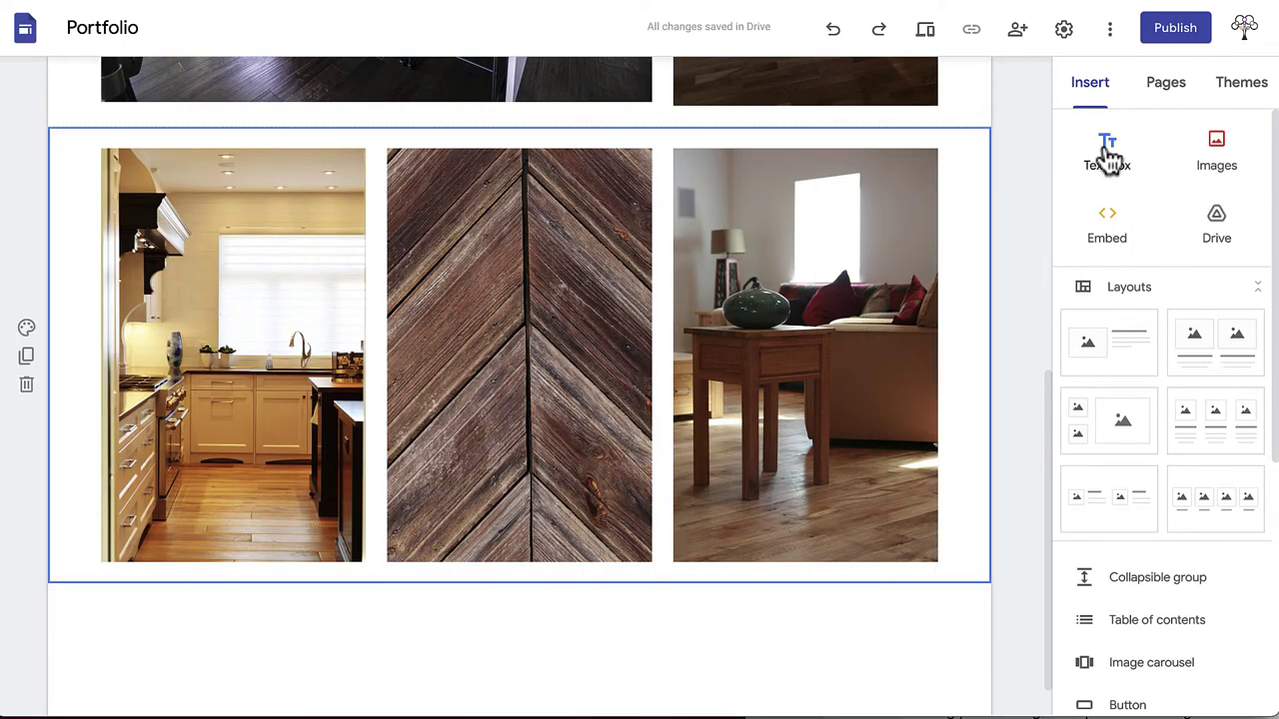
Step: Add a text box below the photos with the pasted project description, centred
left_click(1109, 156)
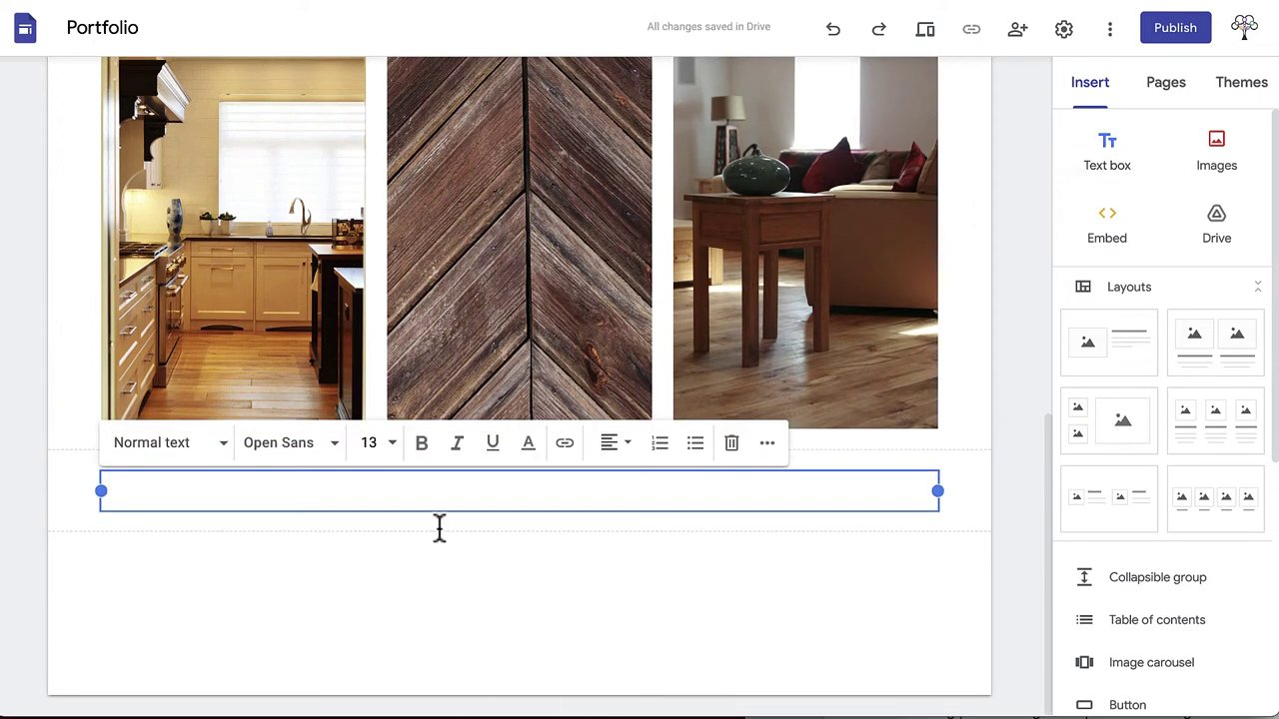
type("A description of the images you are showcasing for your project, your process, and the artifacts you created along the way")
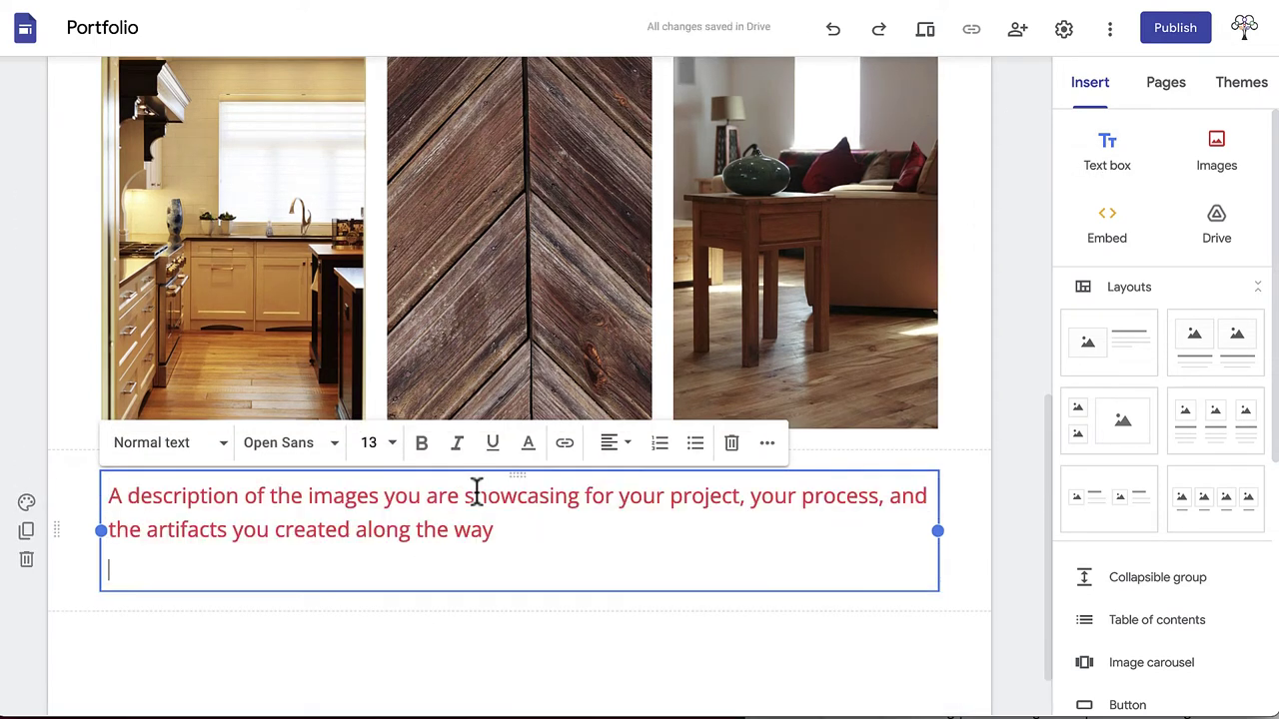
key("BackSpace")
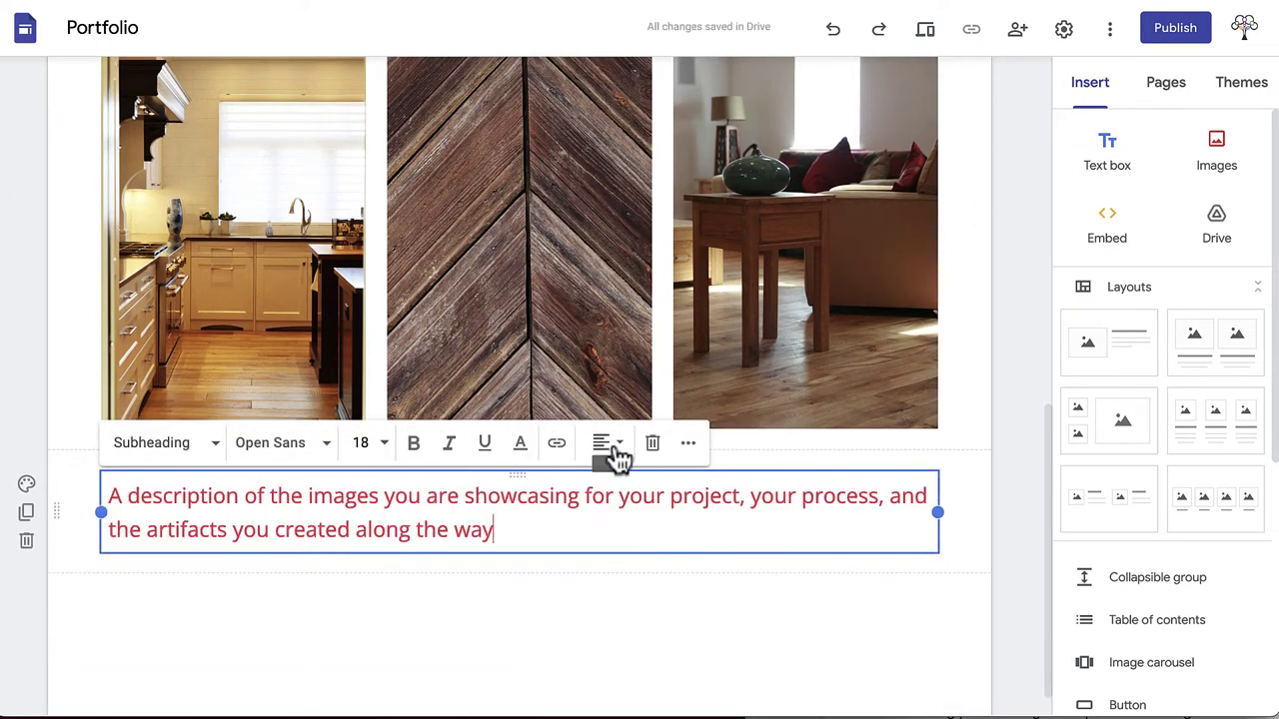
left_click(616, 455)
left_click(604, 500)
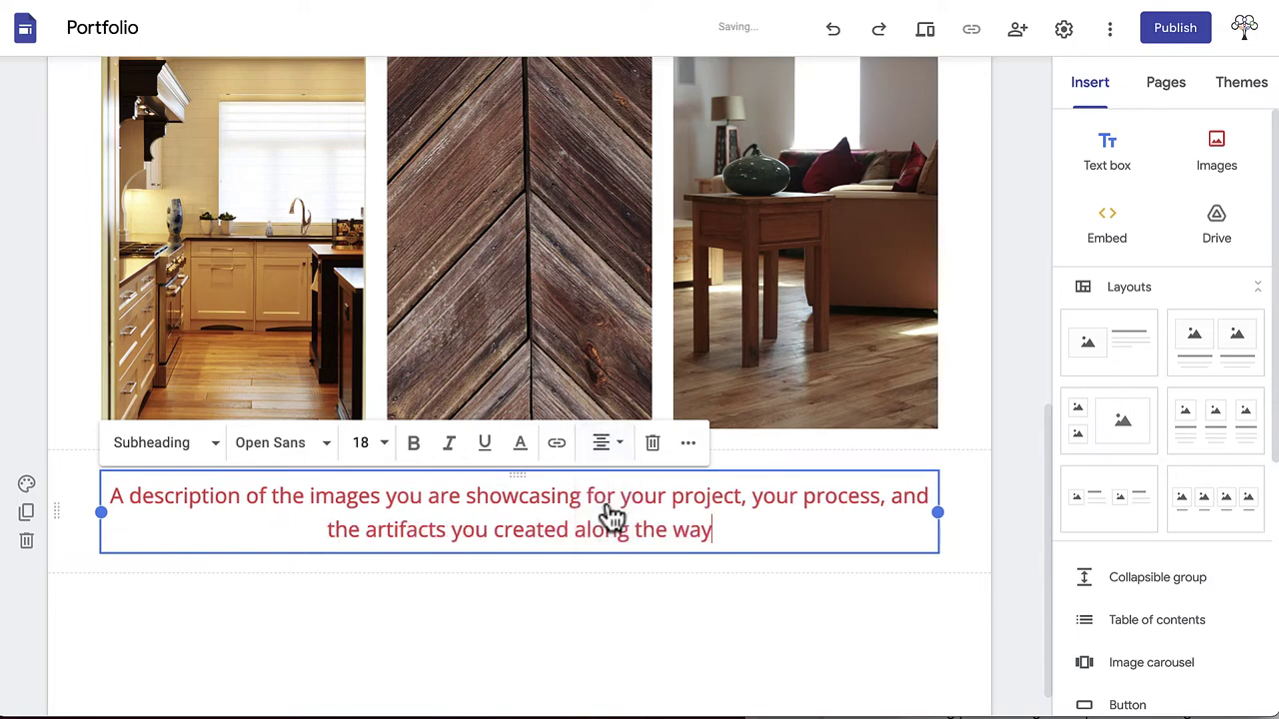
Step: Add an OR line and paste the team-role paragraph beneath the description
left_click(725, 529)
key("Return")
type("o")
key("Return")
type("Describe what role you played on your team. Who did you have to work with to achieve your goal? What was the outcome of the project?")
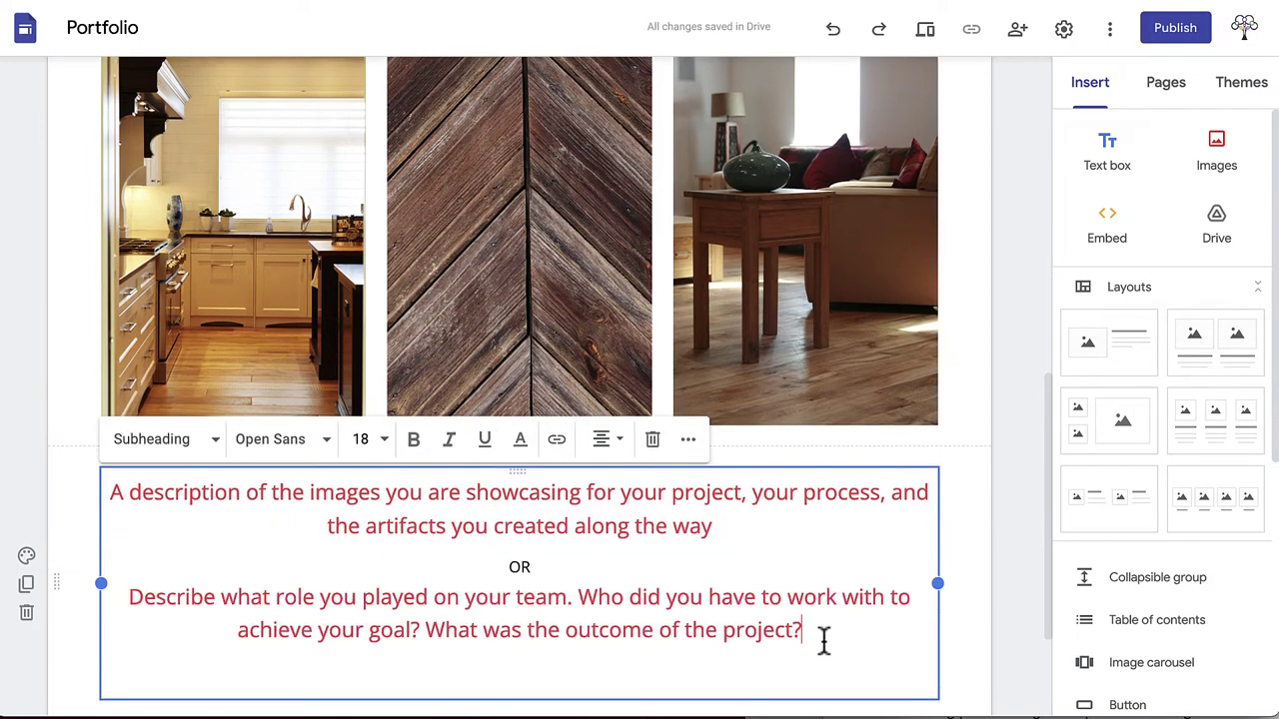
key("Delete")
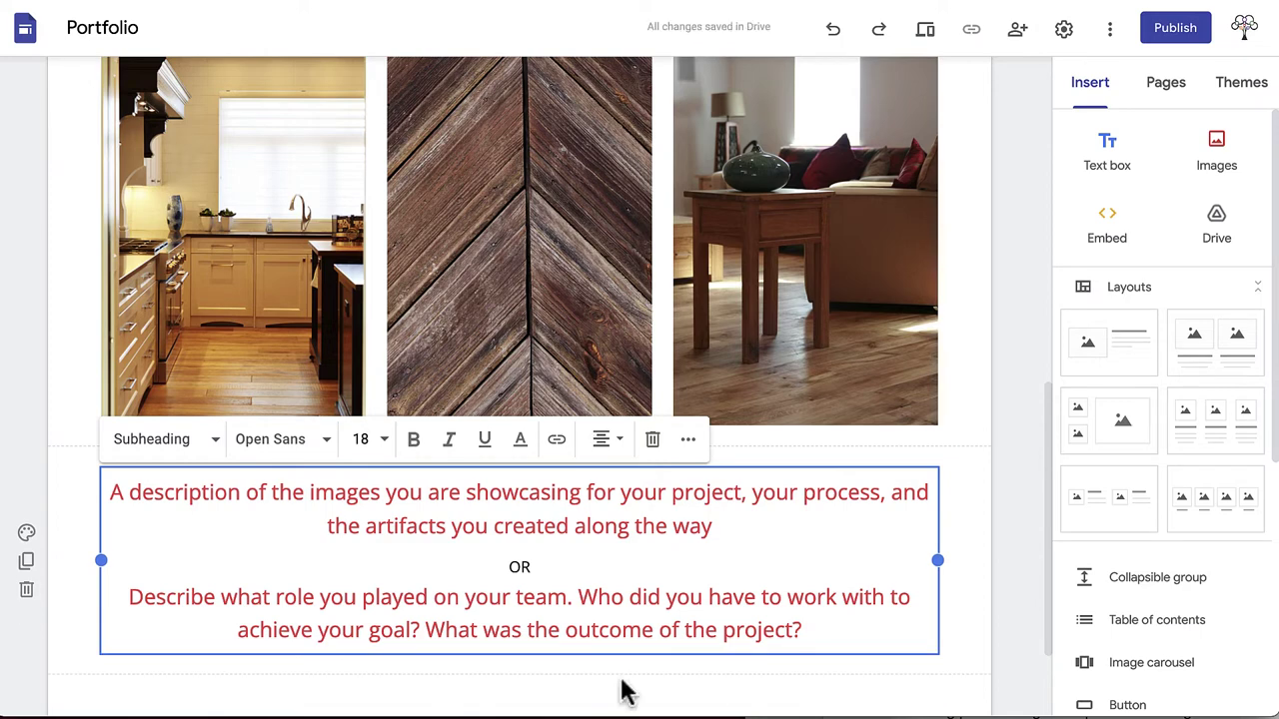
left_click(984, 610)
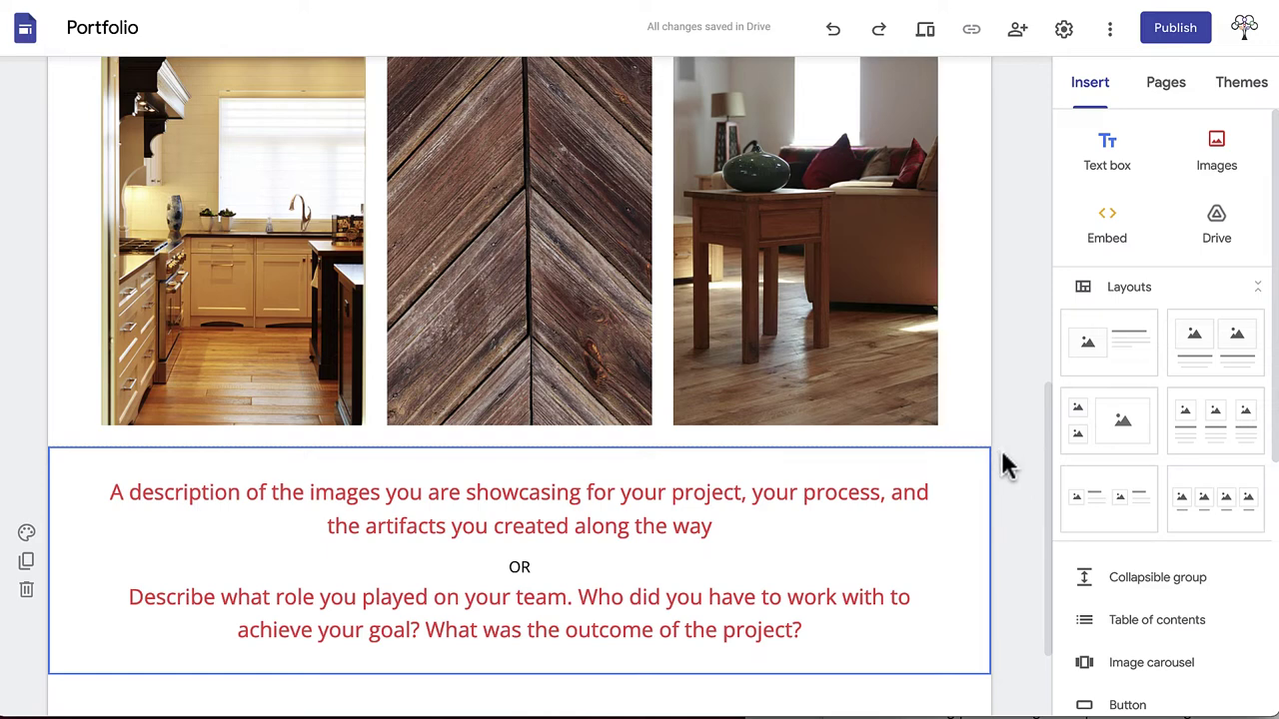
Step: Insert a Next Project button linked to the Furniture page
scroll(1009, 461, "down", 2)
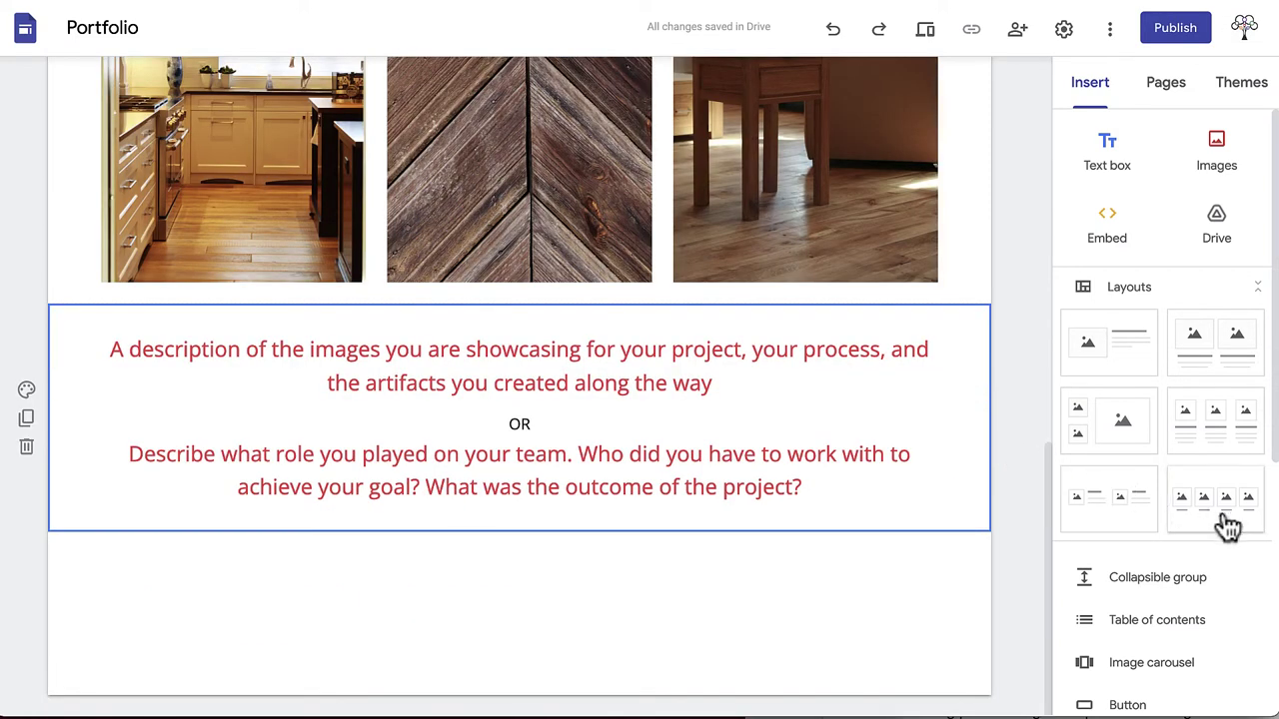
scroll(1242, 530, "down", 3)
scroll(1238, 530, "down", 3)
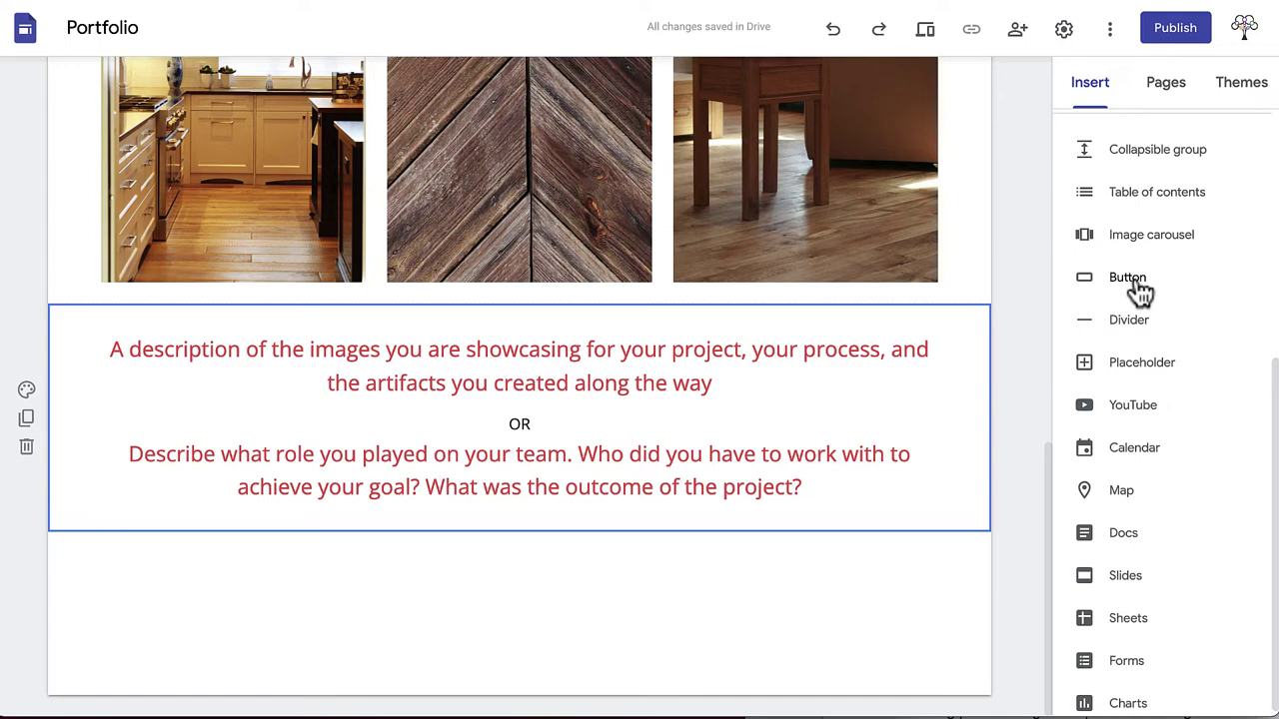
left_click(1137, 281)
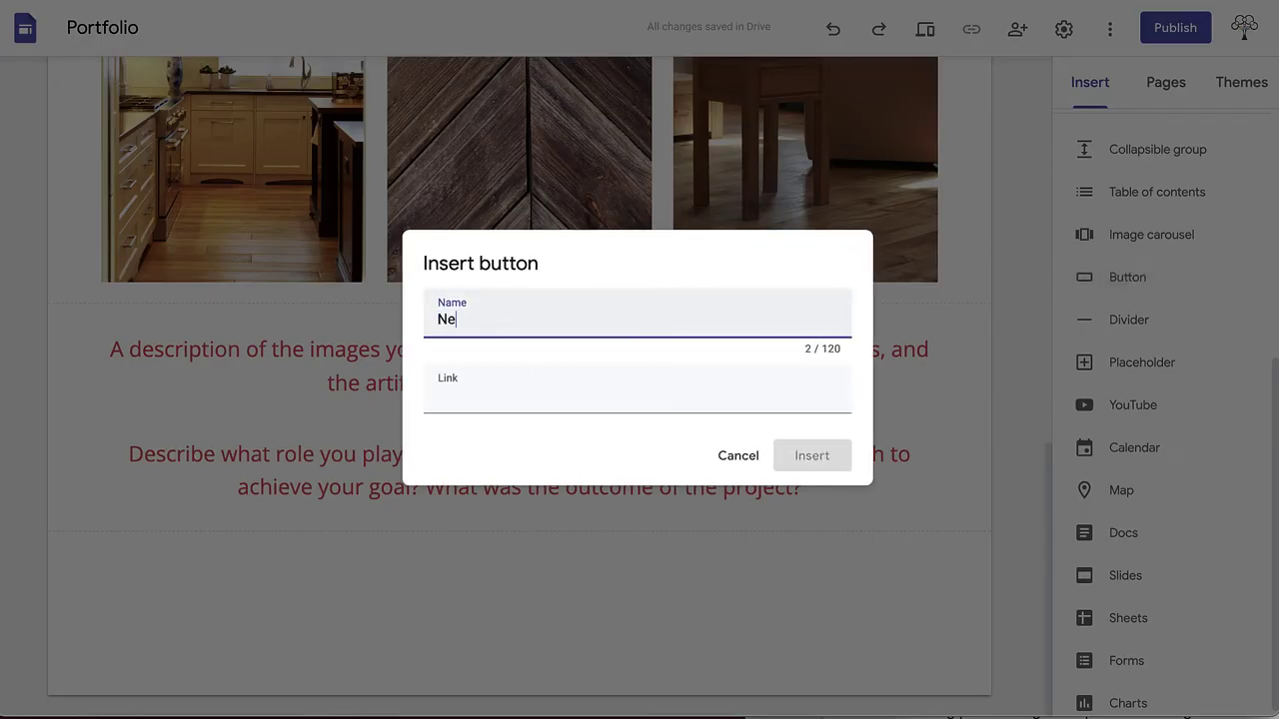
left_click(643, 385)
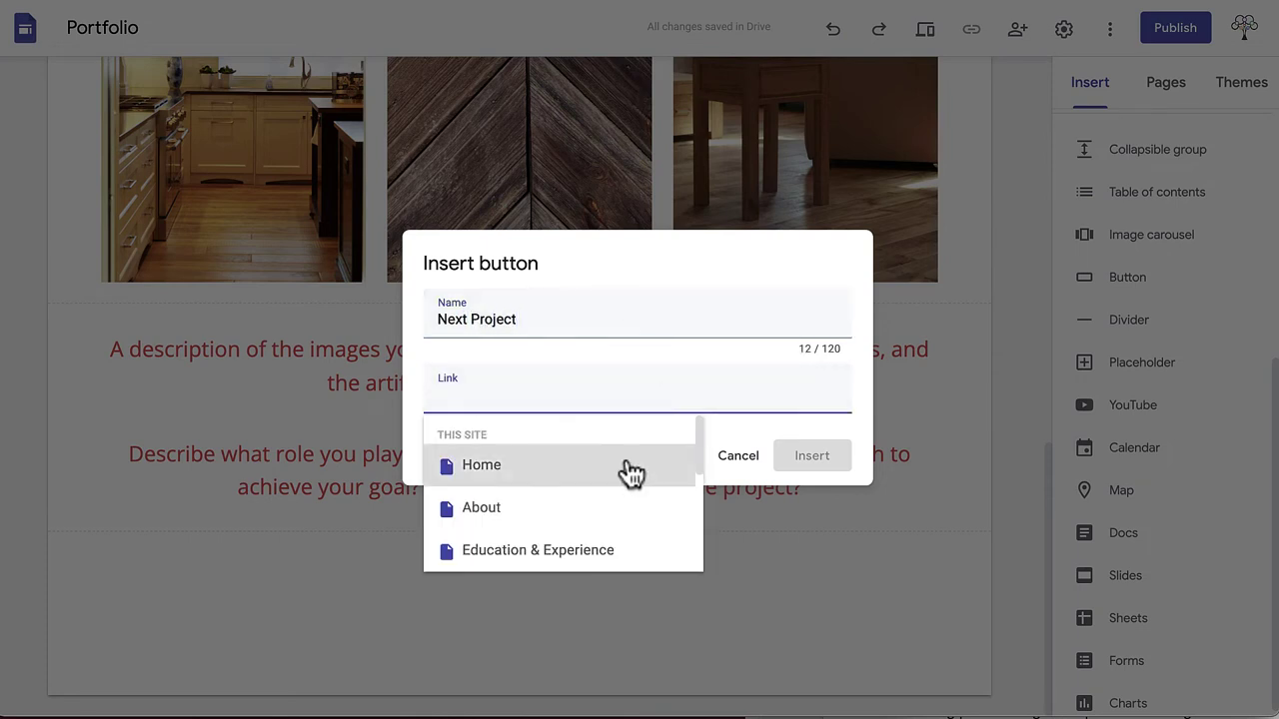
scroll(620, 500, "down", 3)
left_click(600, 466)
left_click(779, 465)
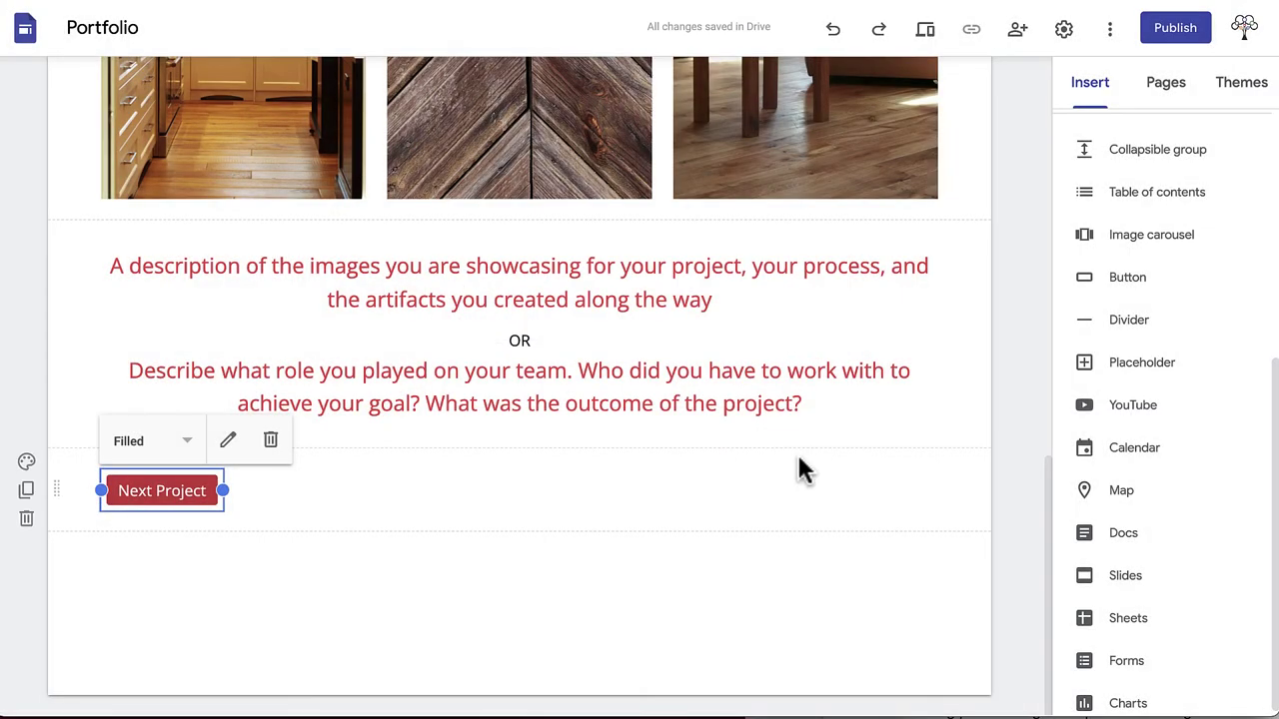
Step: Insert a Previous Project button linked to the Framing page
left_click(1130, 284)
type("Previous Project")
left_click(571, 391)
scroll(579, 500, "down", 1)
left_click(579, 496)
key("Return")
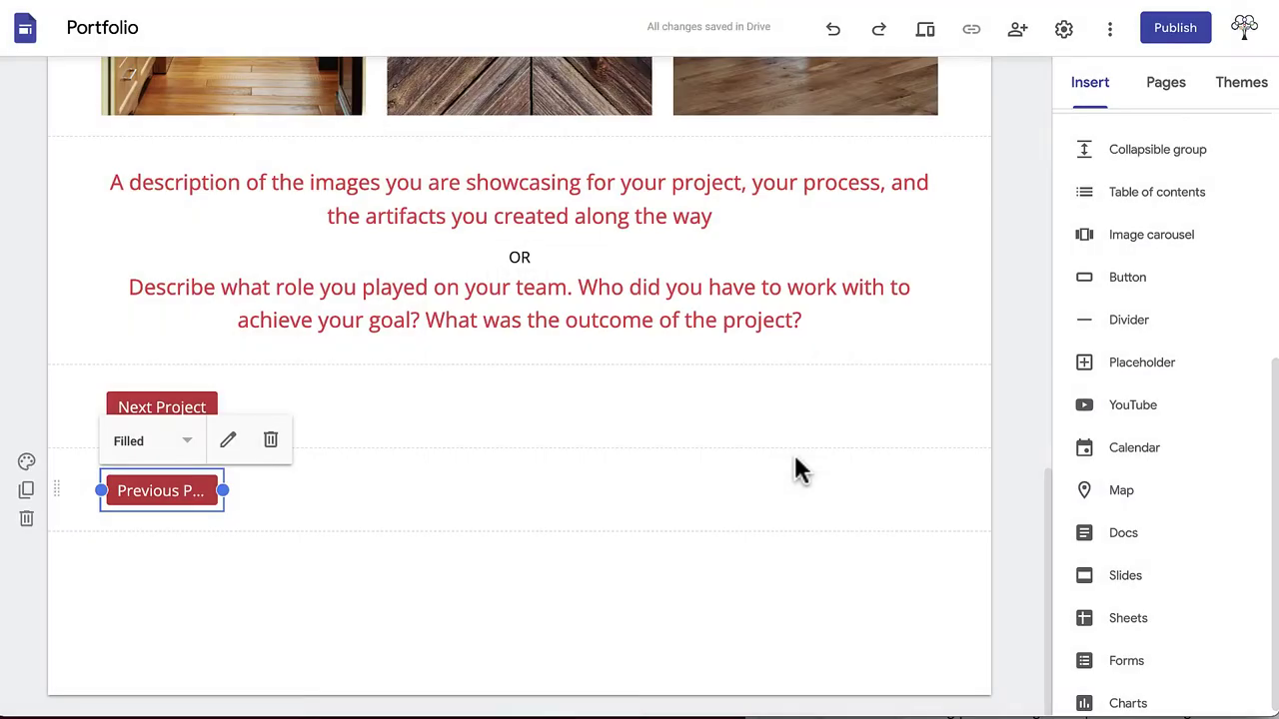
Step: Put Previous Project and Next Project on one row and widen both to matching sizes
left_click_drag(161, 406, 871, 408)
left_click_drag(160, 491, 168, 410)
left_click_drag(226, 492, 295, 500)
left_click(823, 491)
left_click_drag(823, 490, 737, 517)
Step: Open the Framing page and start an image carousel with all seven uploaded Framing photos
scroll(734, 511, "up", 10)
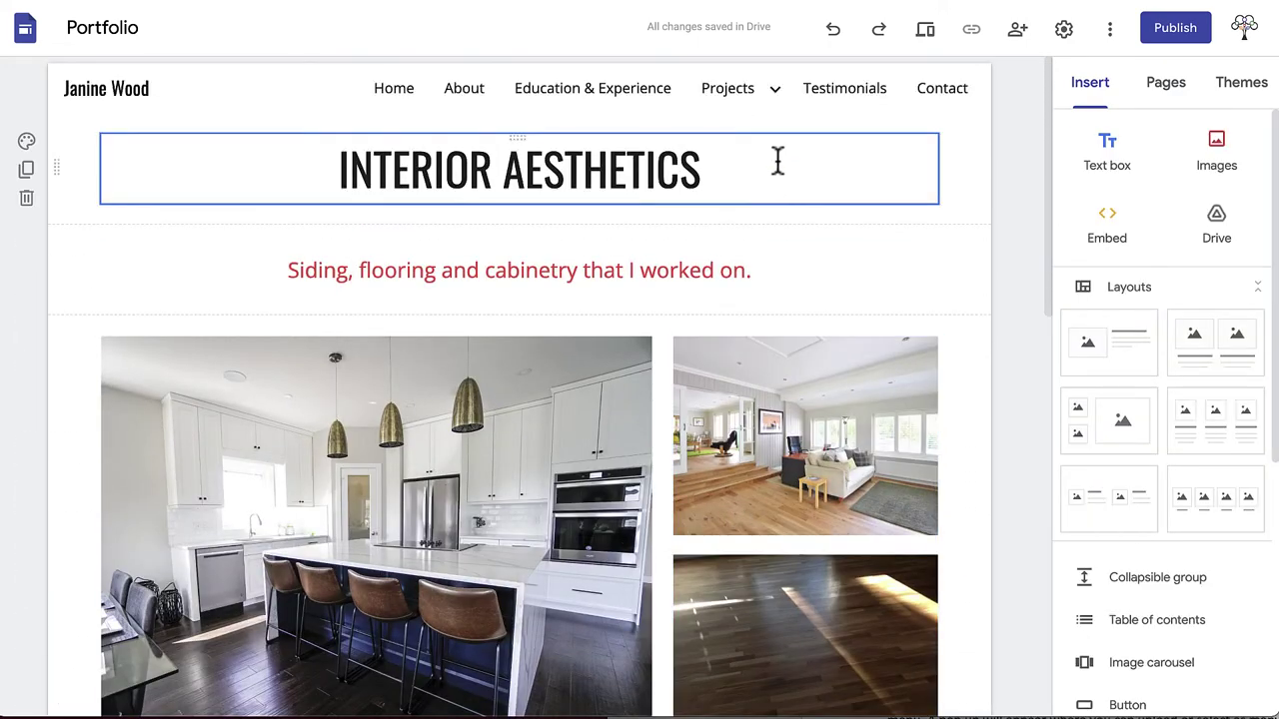
mouse_move(760, 88)
left_click(750, 227)
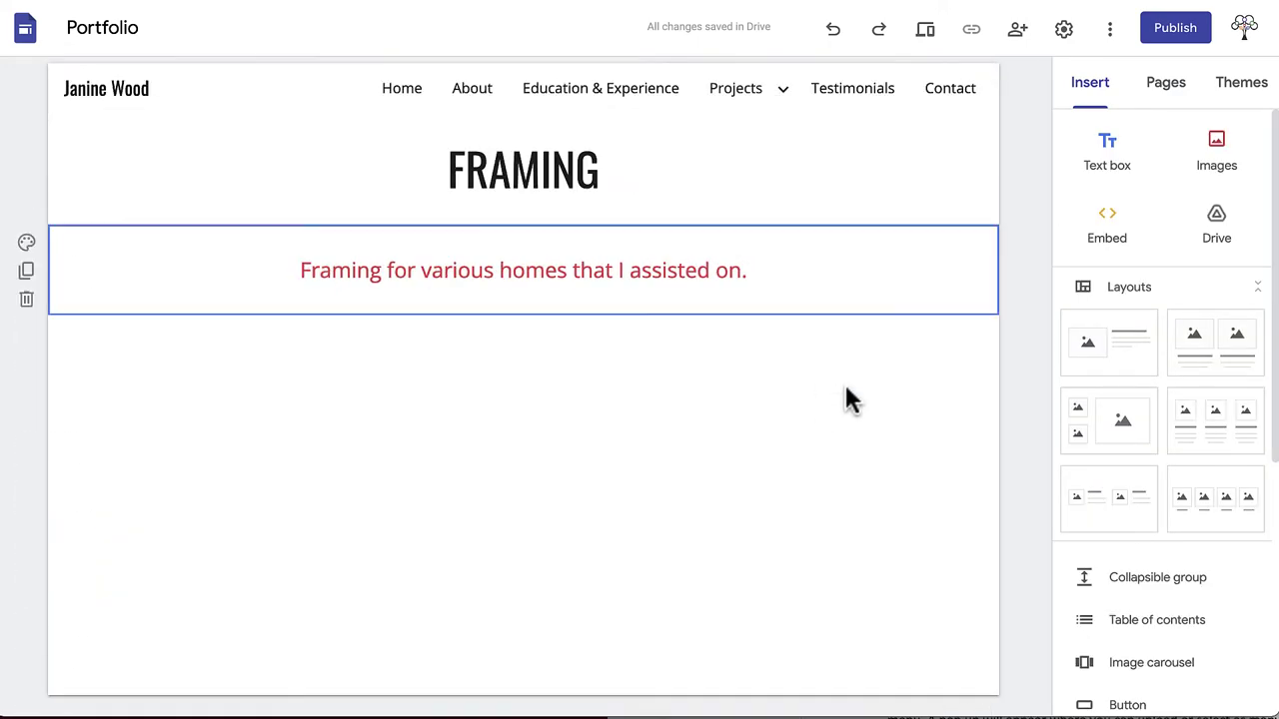
scroll(1149, 380, "down", 2)
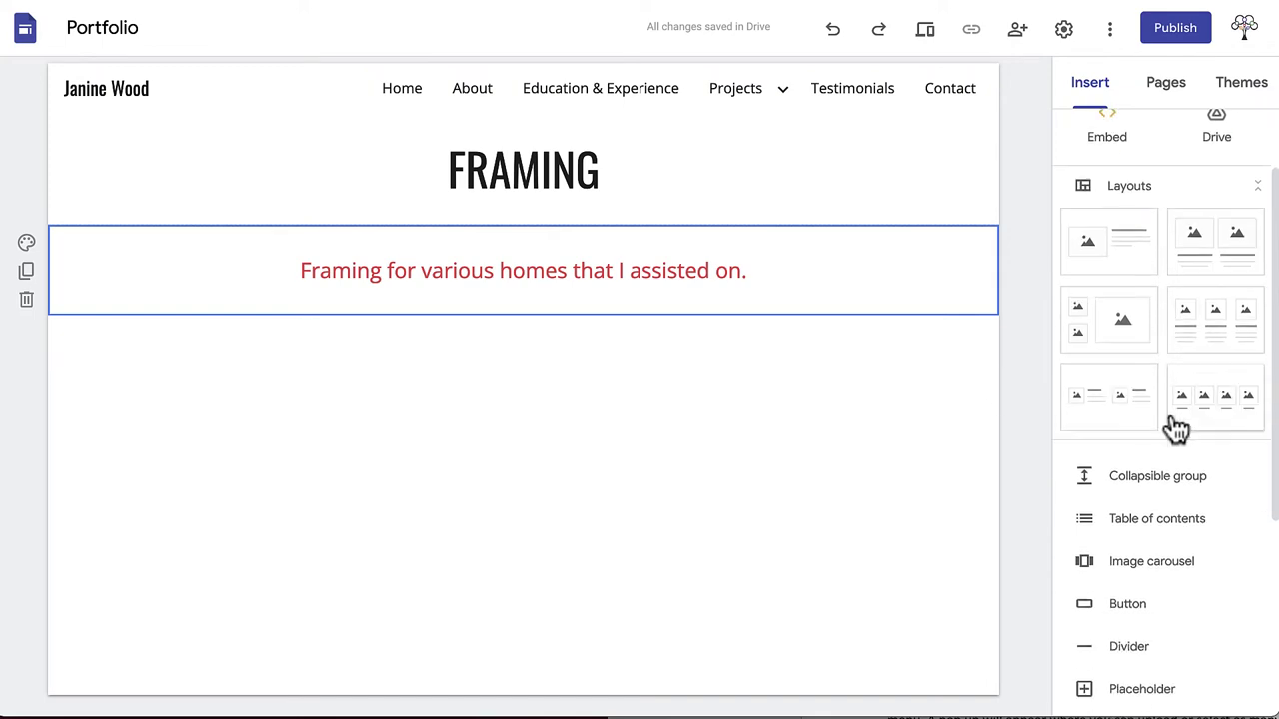
left_click(1131, 565)
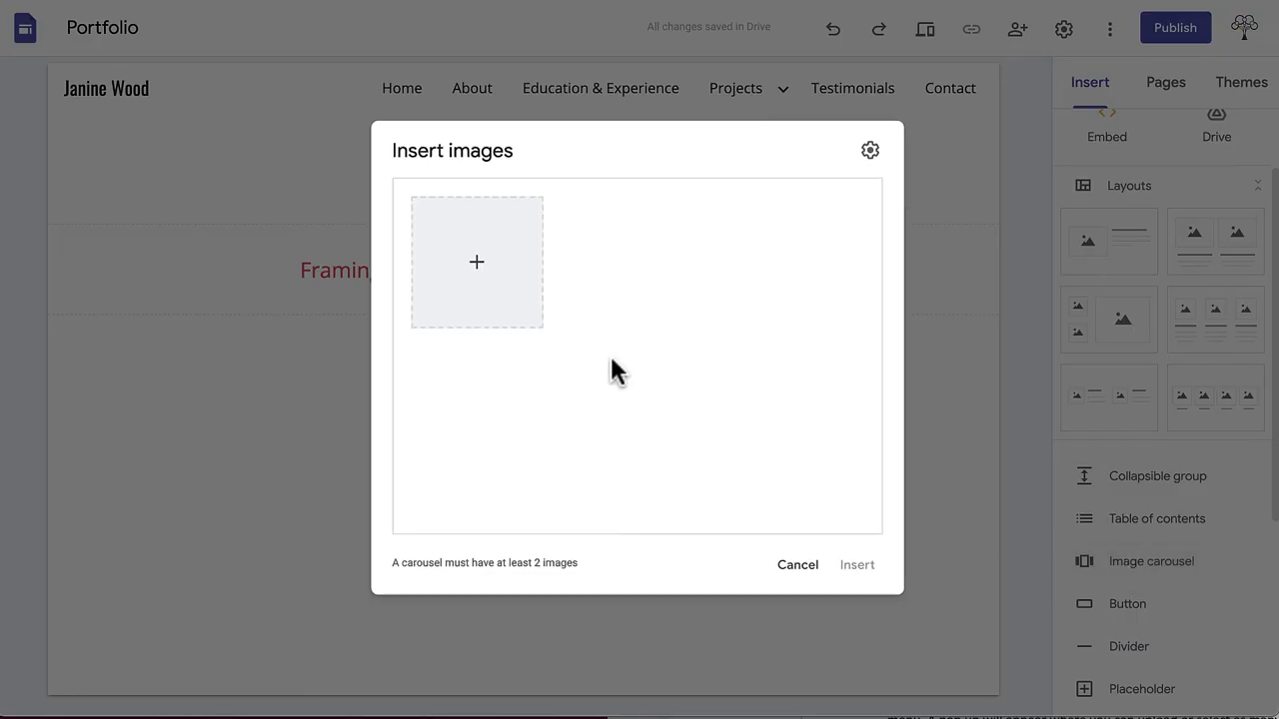
left_click(477, 272)
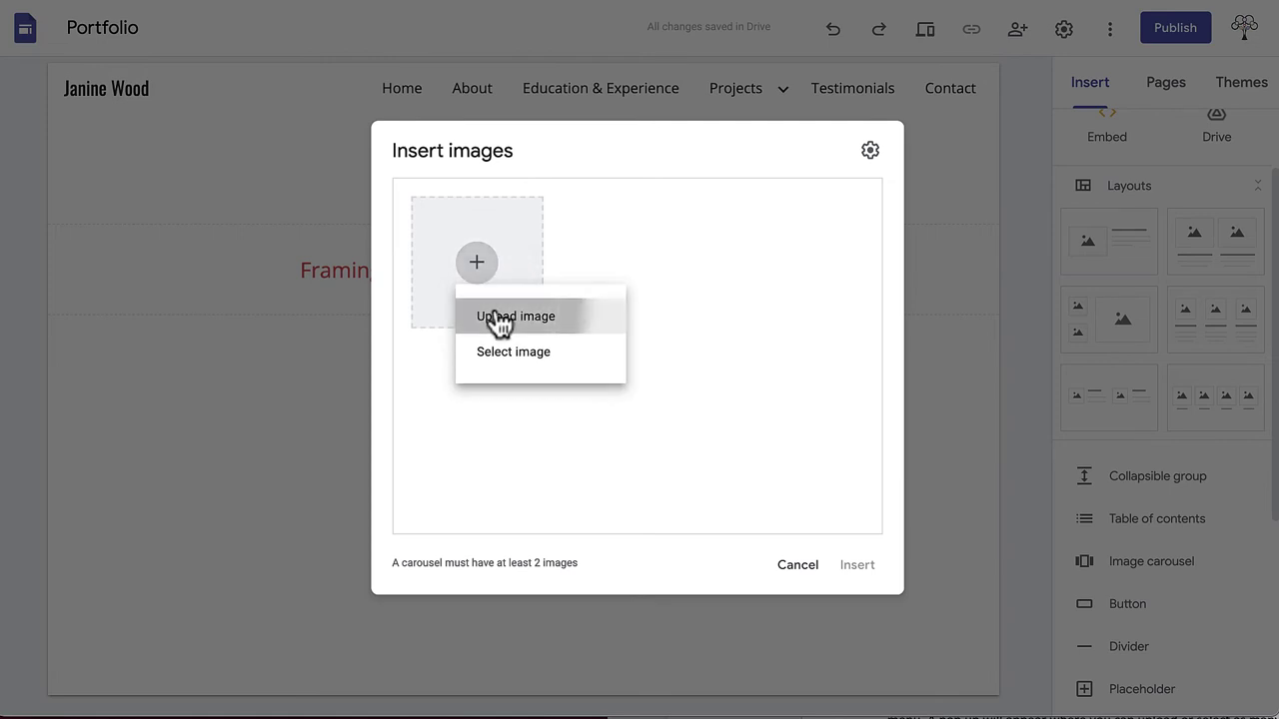
left_click(498, 318)
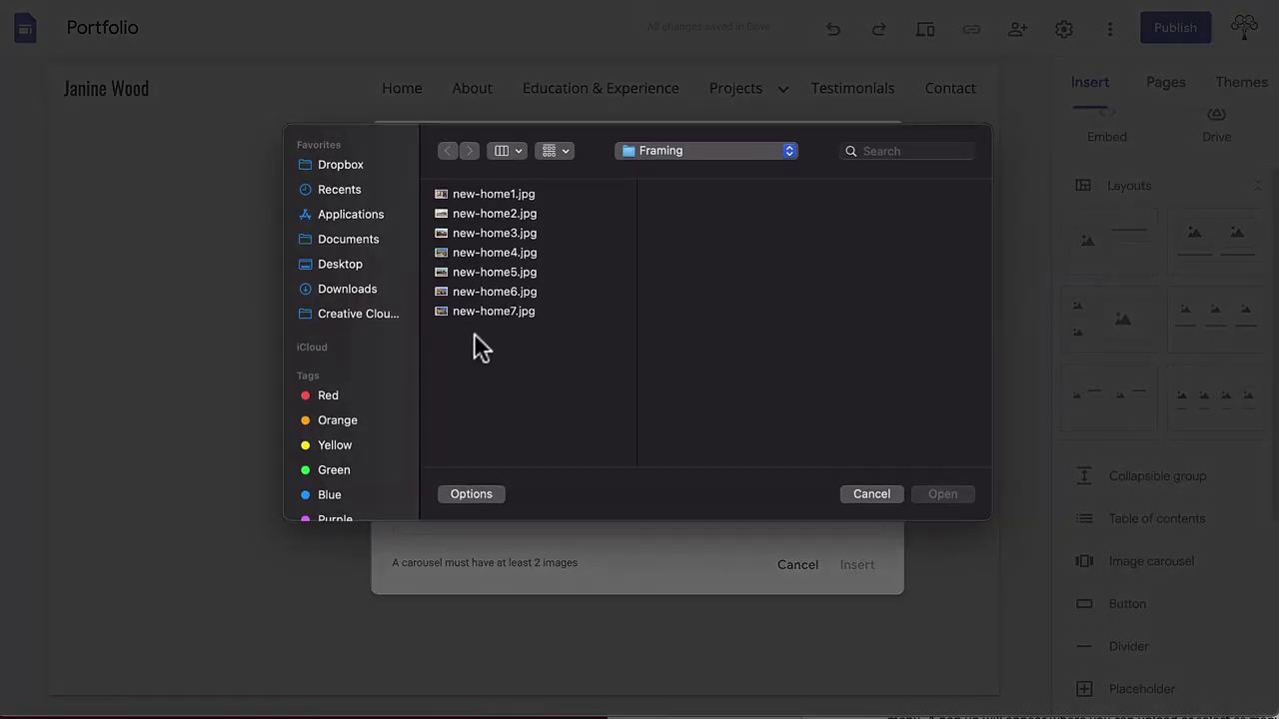
key("super+a")
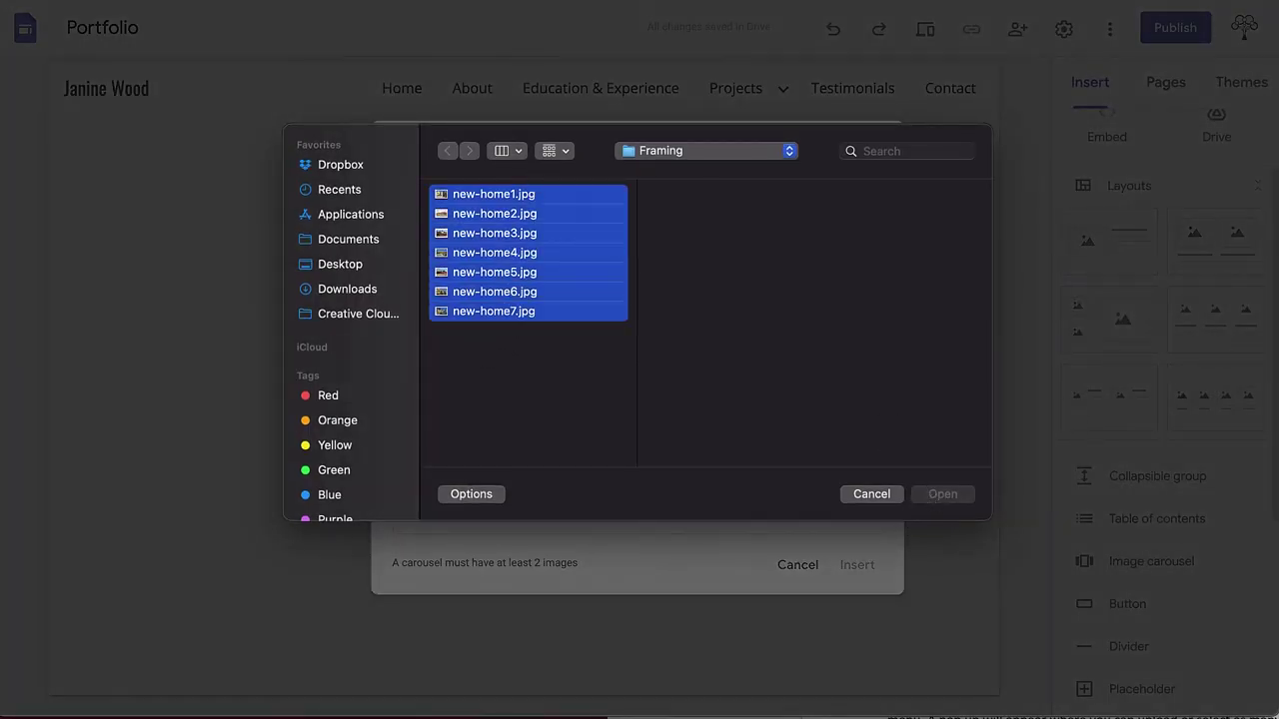
key("Return")
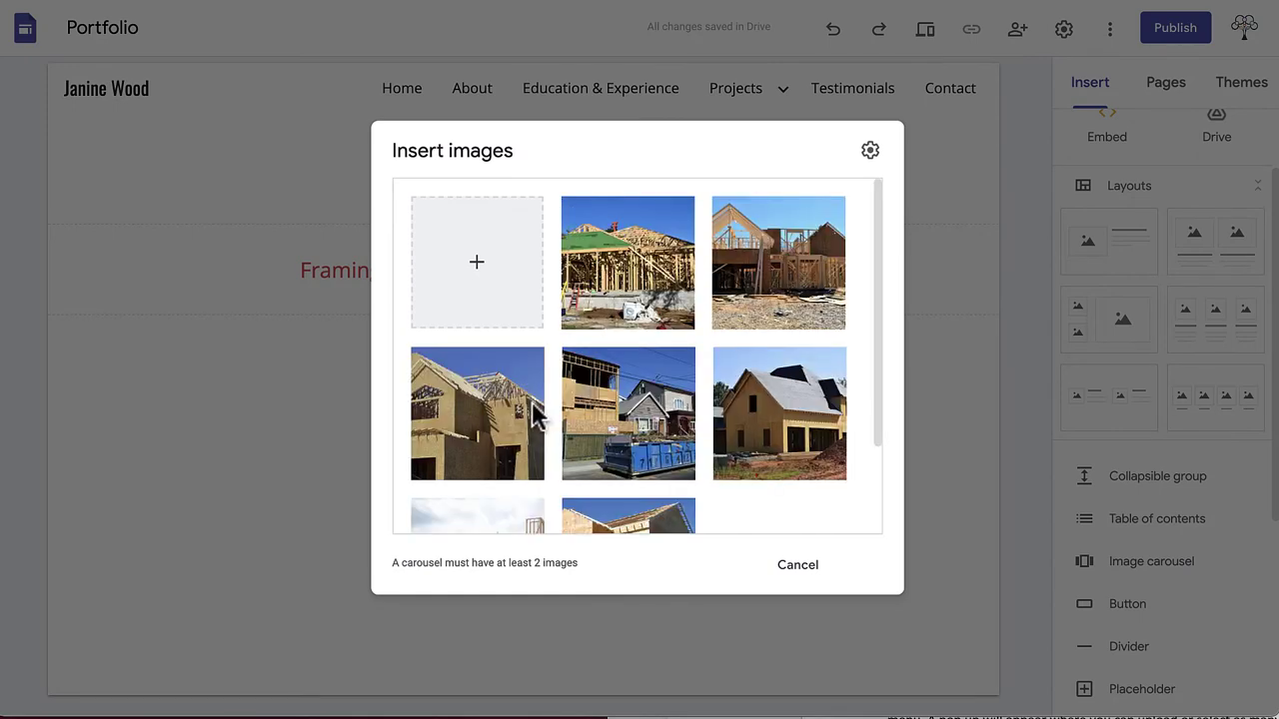
Step: Move the dark house photo into second place and toggle the carousel's dots setting
left_click_drag(500, 390, 582, 250)
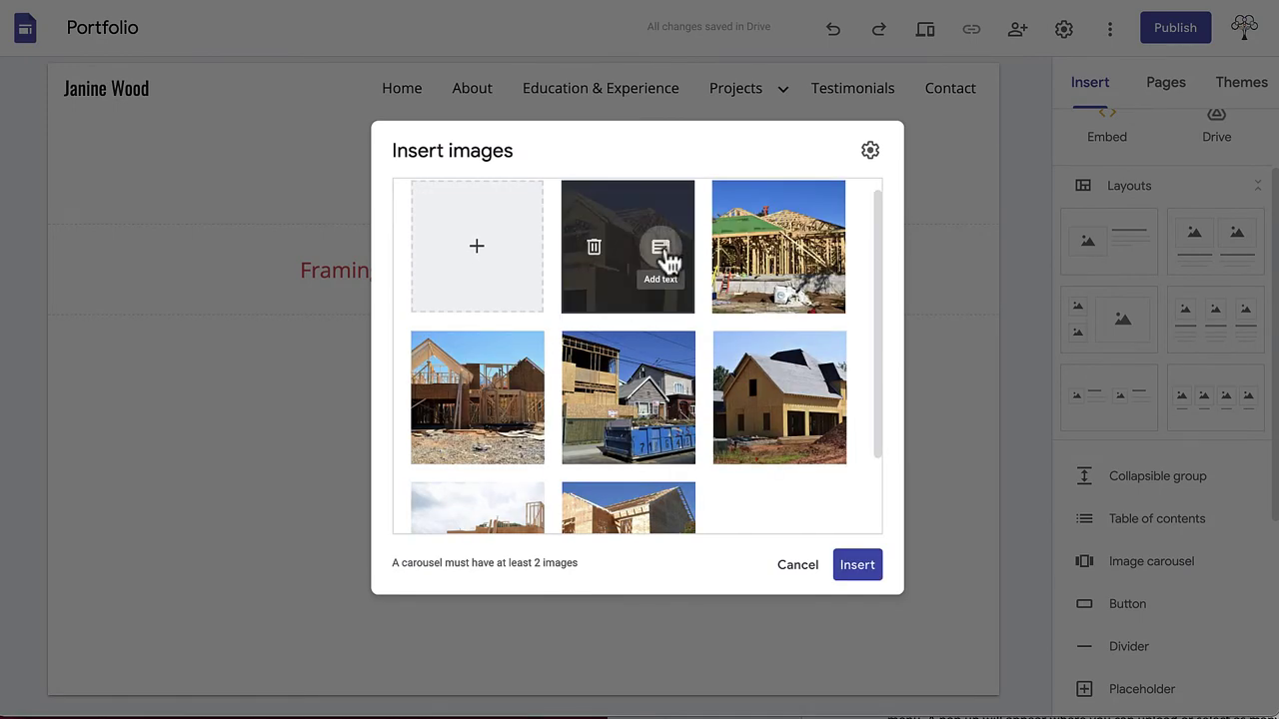
left_click(873, 152)
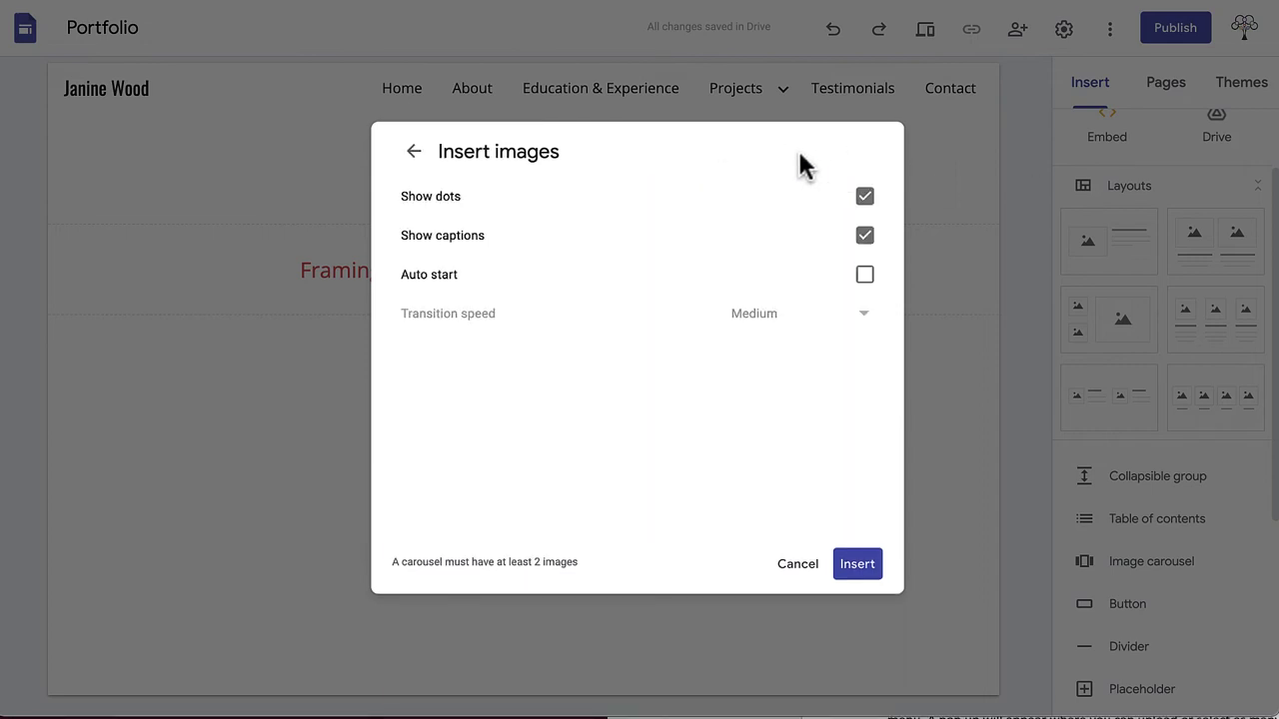
left_click(864, 200)
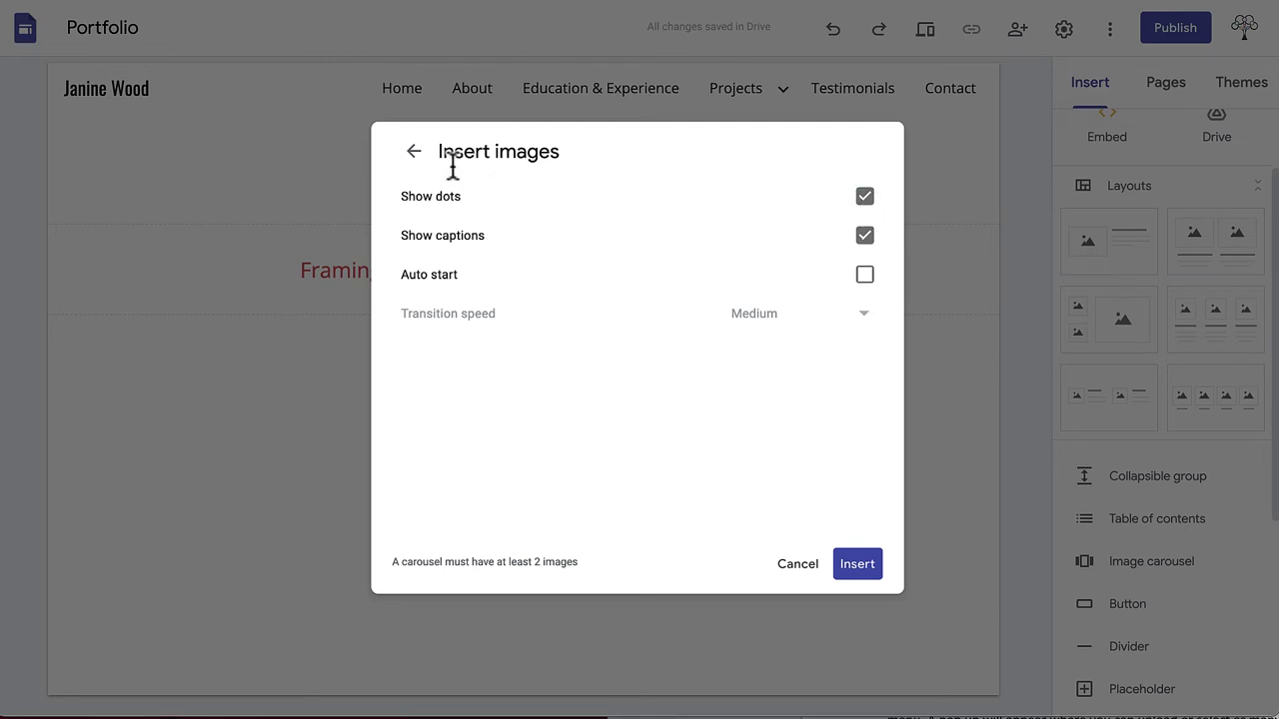
left_click(413, 151)
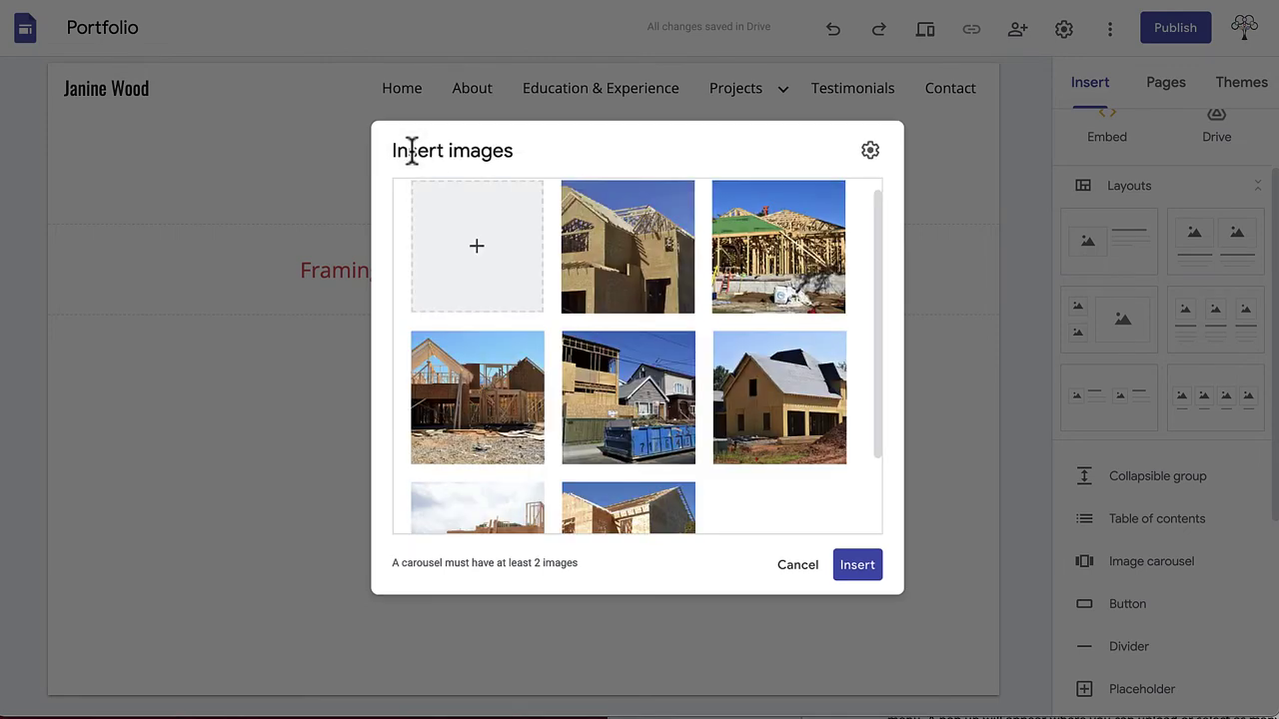
Step: Insert the framing photo carousel and enlarge it into a wide, centred block
left_click(857, 565)
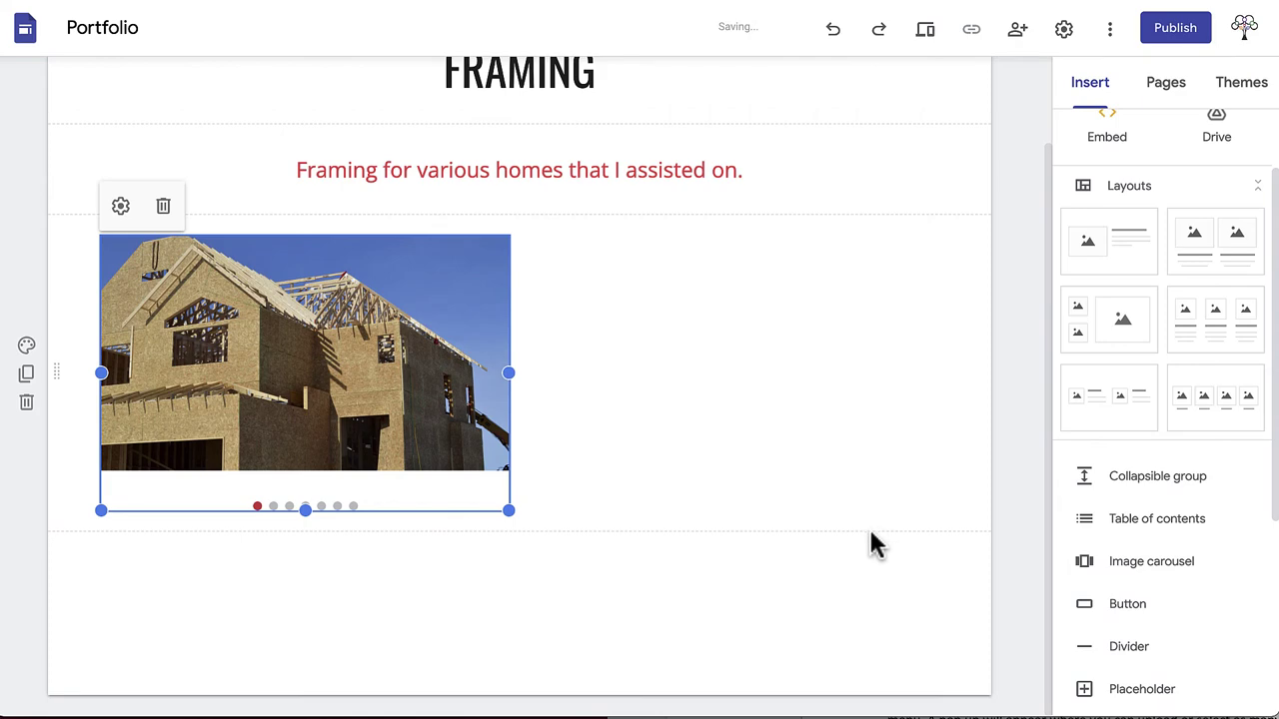
left_click_drag(507, 513, 722, 685)
left_click_drag(531, 391, 533, 361)
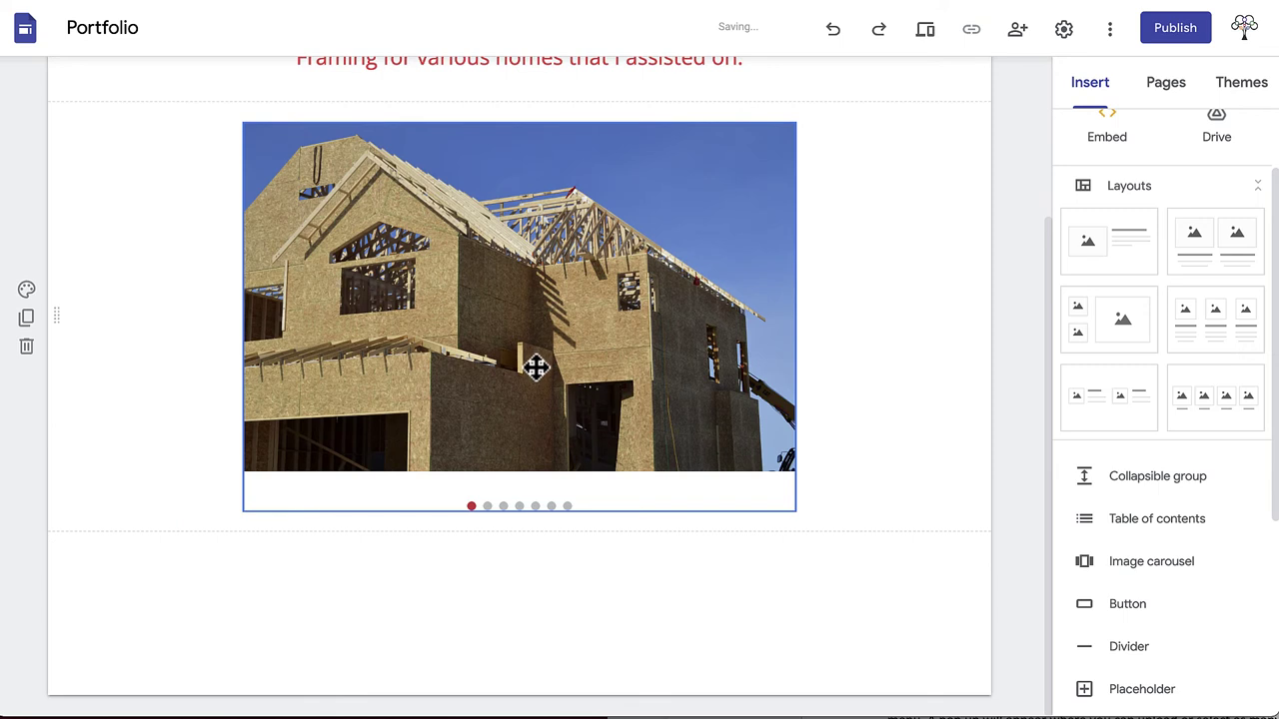
left_click(556, 344)
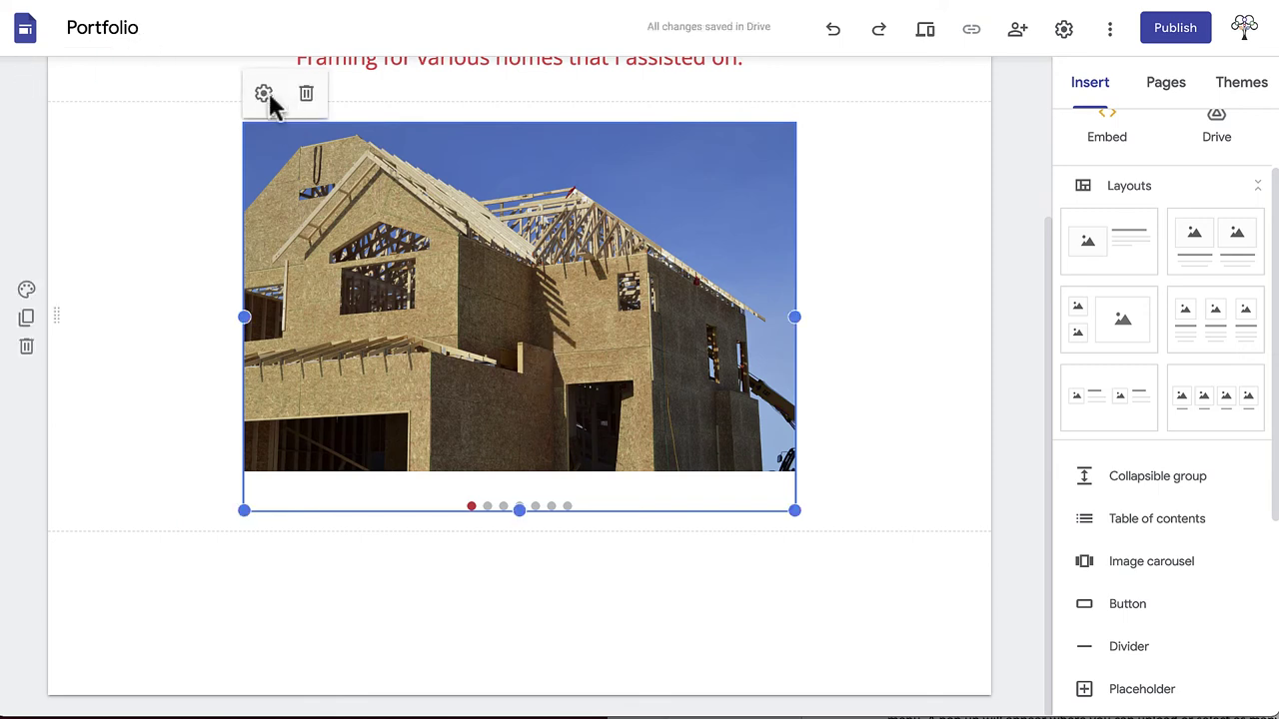
left_click(487, 583)
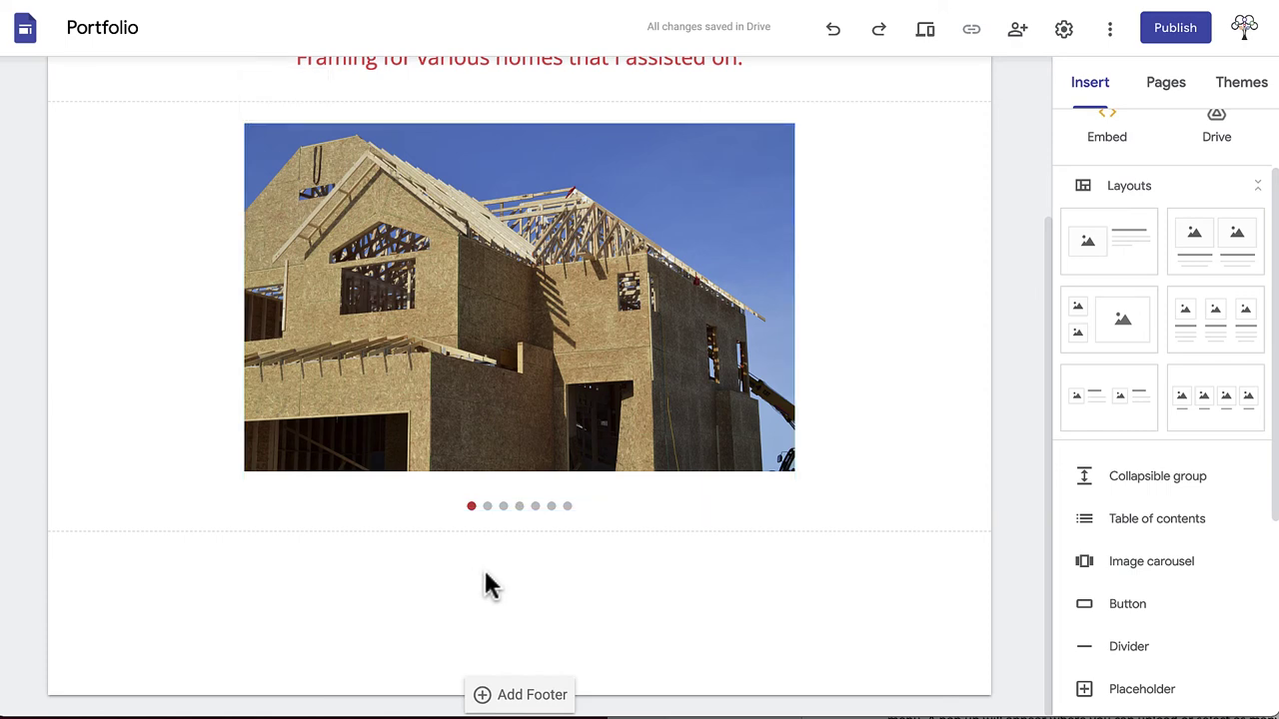
Step: Add a Next Project button linked to Interior Aesthetics, then name a Previous Project button
scroll(1185, 337, "up", 1)
scroll(1185, 337, "down", 3)
left_click(1099, 406)
type("Next Project")
left_click(490, 390)
type("Int")
left_click(570, 502)
left_click(811, 456)
left_click(1127, 384)
type("Previous Project")
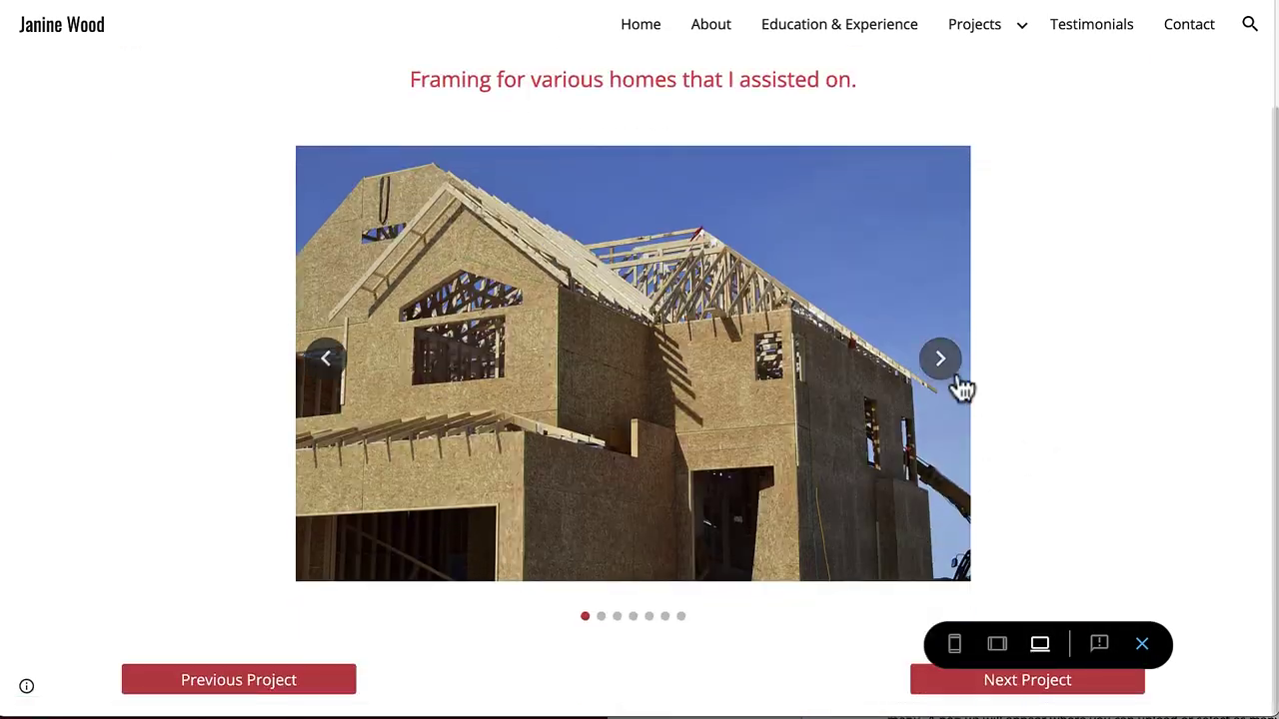
Step: In the preview, advance the framing carousel three photos, then view the Testimonials page
left_click(952, 368)
left_click(952, 368)
left_click(952, 368)
left_click(952, 368)
left_click(952, 368)
left_click(952, 368)
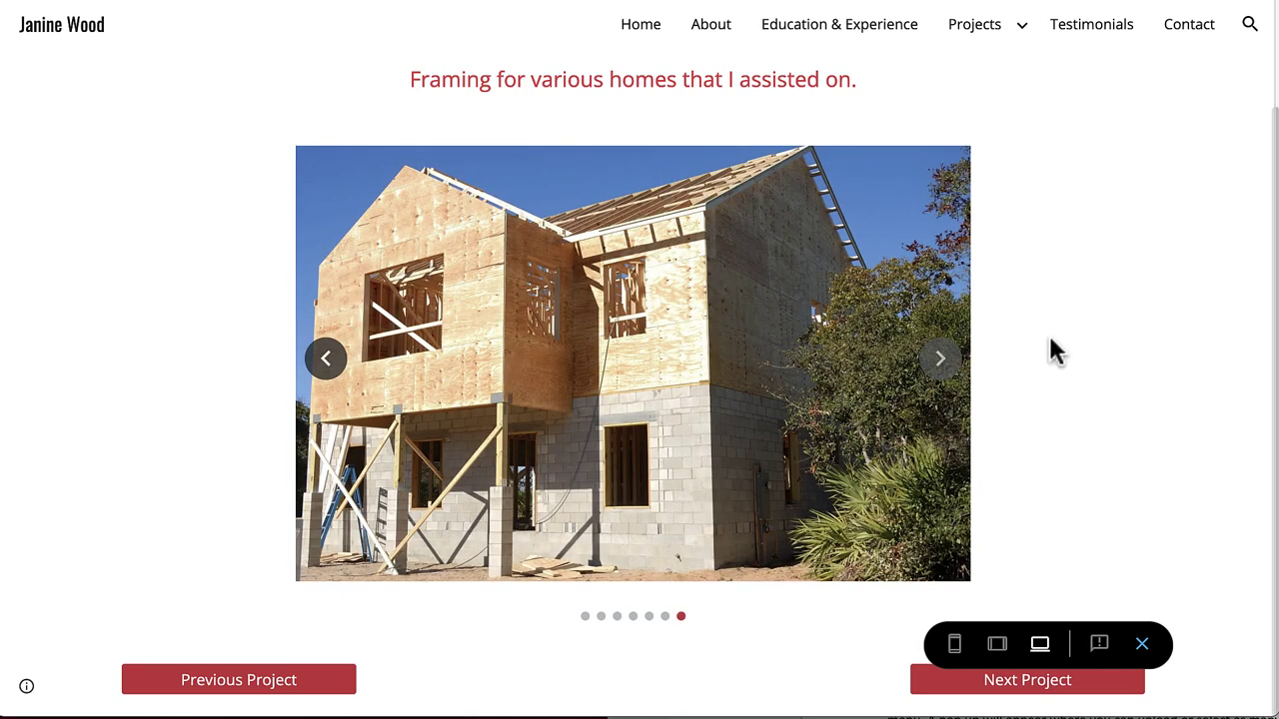
left_click(1100, 38)
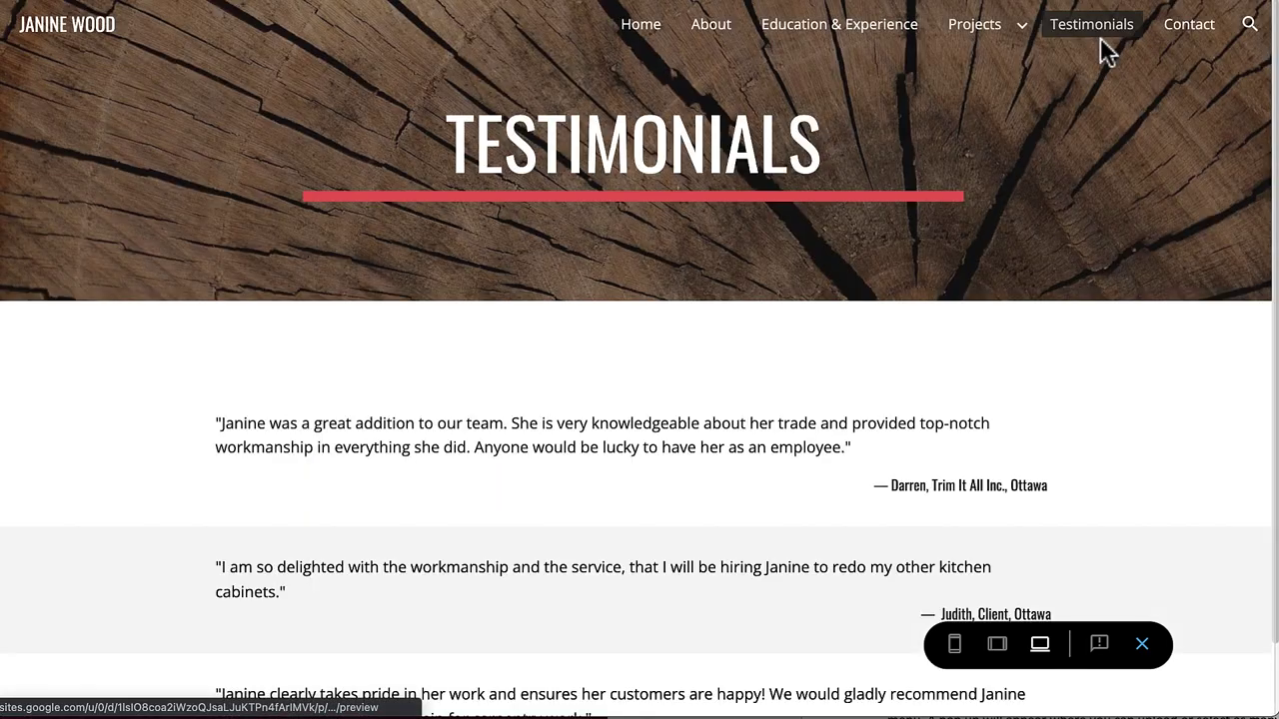